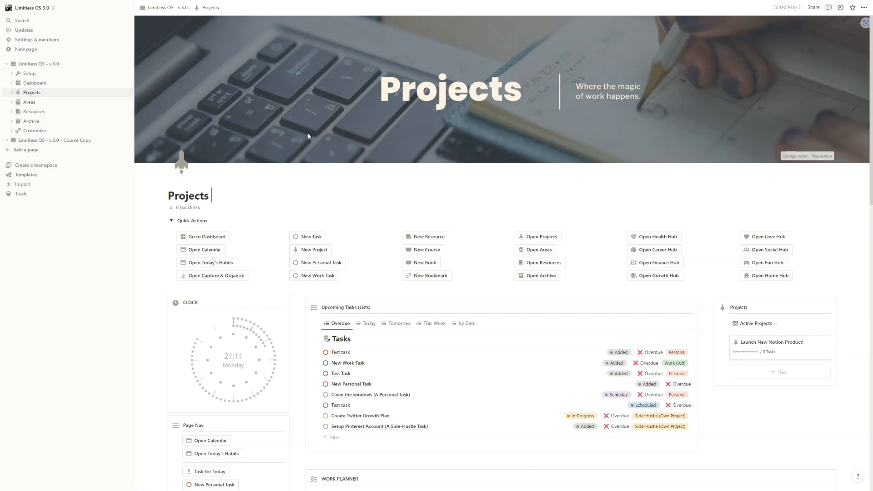
pyautogui.scroll(-2, 341, 154)
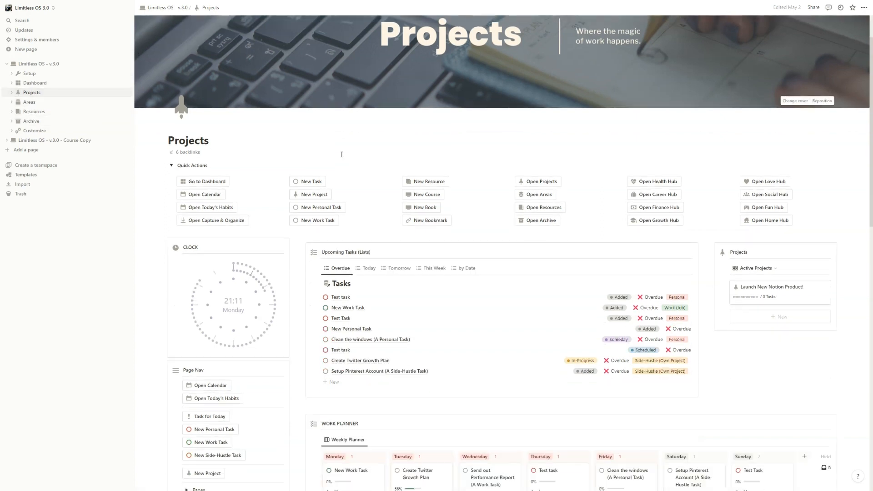
pyautogui.scroll(-1, 341, 154)
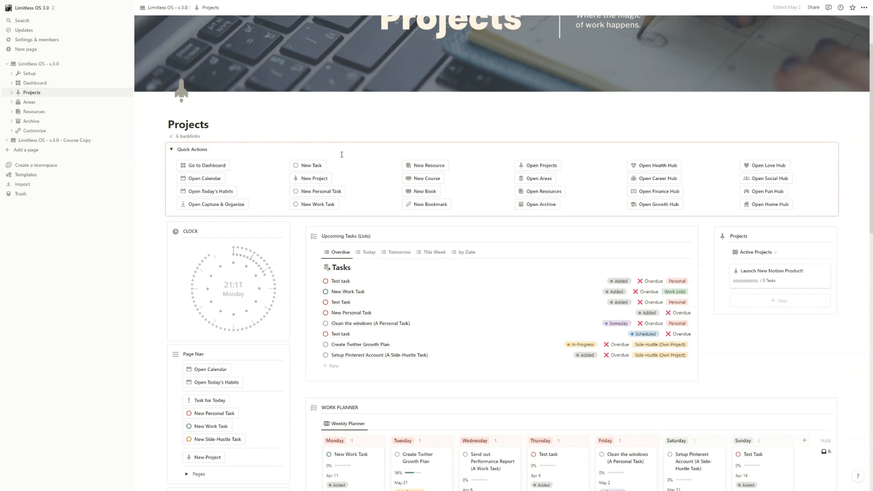
pyautogui.scroll(-3, 341, 152)
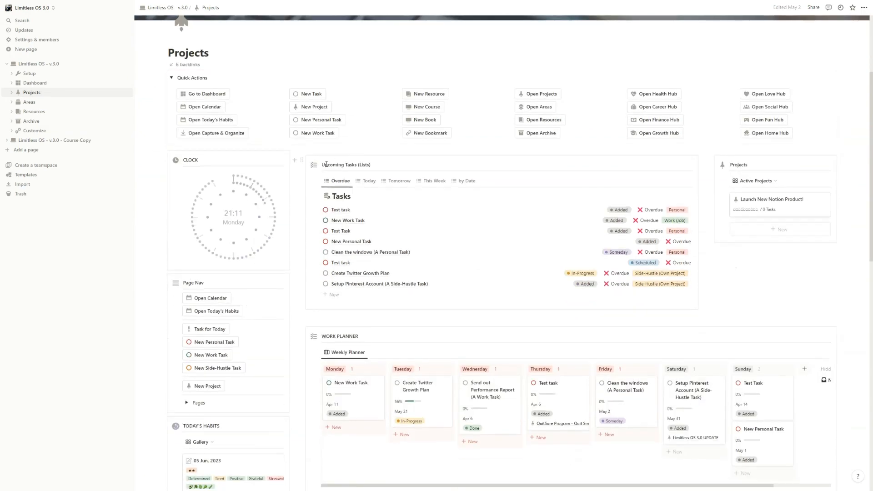
# Browse the Upcoming Tasks lists, switching between the Today and Tomorrow views.
pyautogui.moveTo(322, 164); pyautogui.dragTo(365, 164)
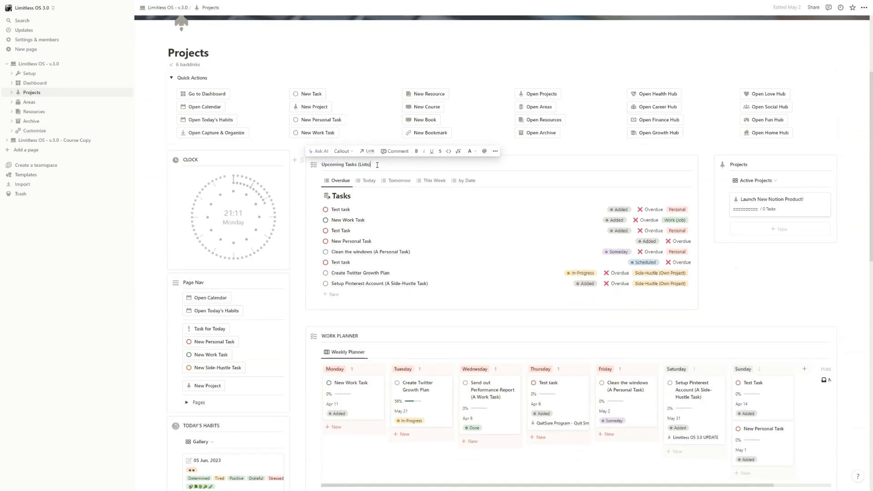
pyautogui.scroll(-3, 372, 164)
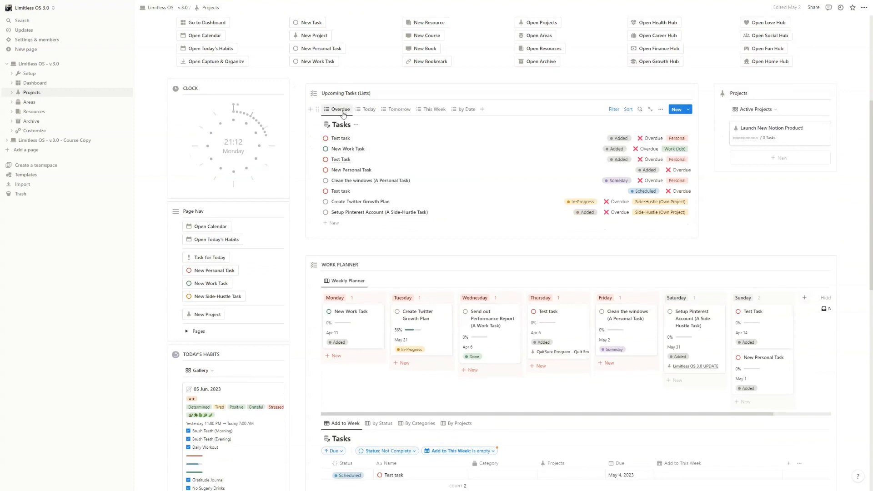
pyautogui.click(366, 110)
pyautogui.click(396, 109)
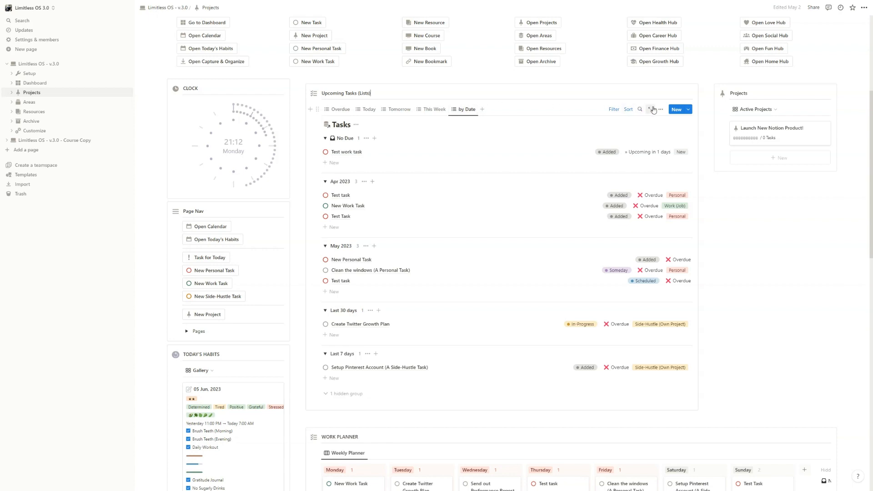
# Add a view to Upcoming Tasks from the Tasks database, copying the existing Overdue view.
pyautogui.click(483, 111)
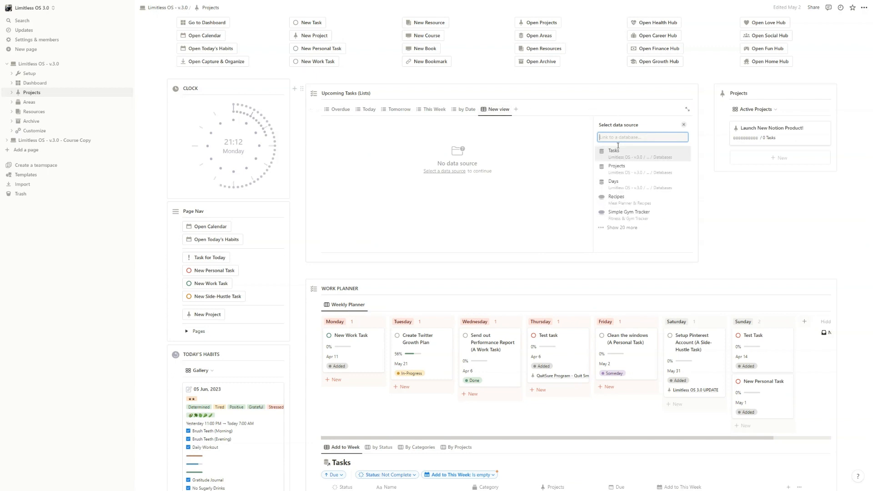
pyautogui.click(614, 155)
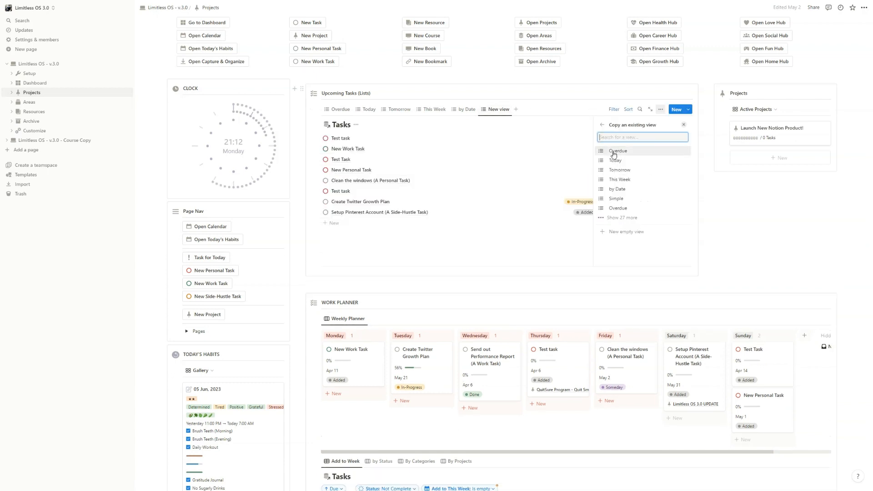
pyautogui.click(617, 220)
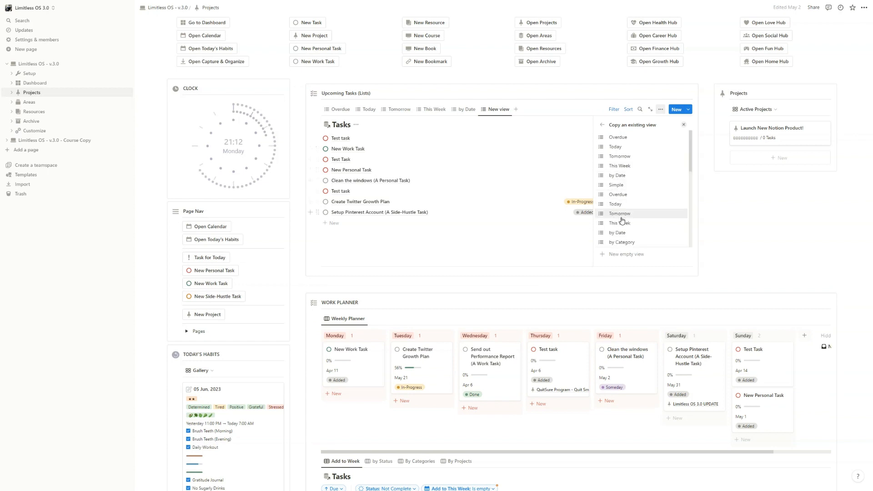
pyautogui.scroll(-2, 618, 205)
pyautogui.scroll(-1, 619, 198)
pyautogui.scroll(-2, 619, 198)
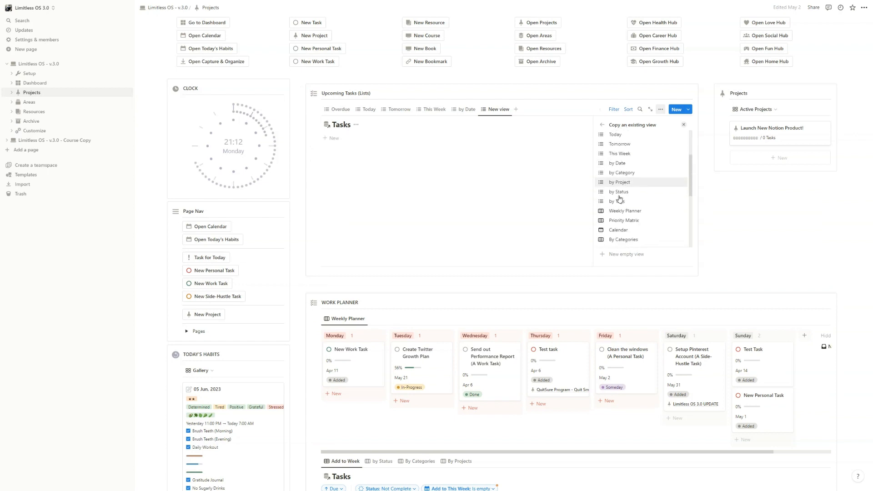
pyautogui.click(619, 198)
pyautogui.scroll(-3, 618, 191)
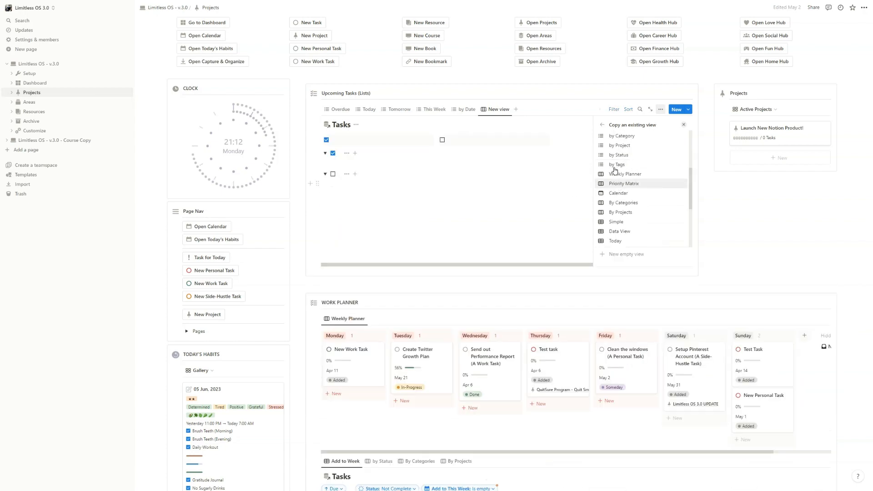
pyautogui.scroll(3, 617, 185)
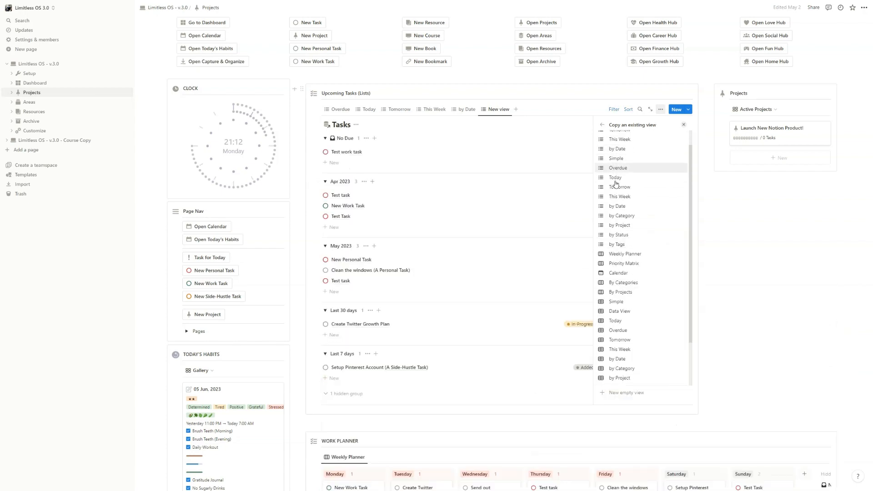
pyautogui.scroll(-2, 614, 181)
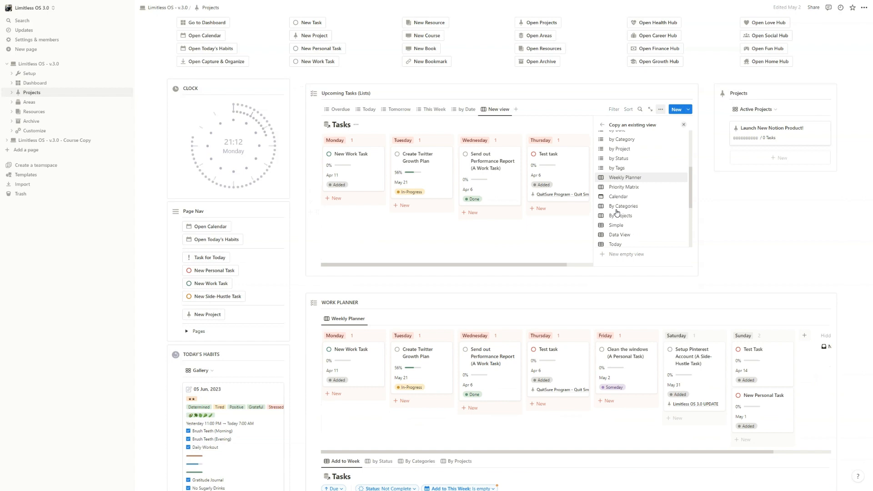
pyautogui.scroll(-3, 617, 205)
pyautogui.scroll(-3, 618, 198)
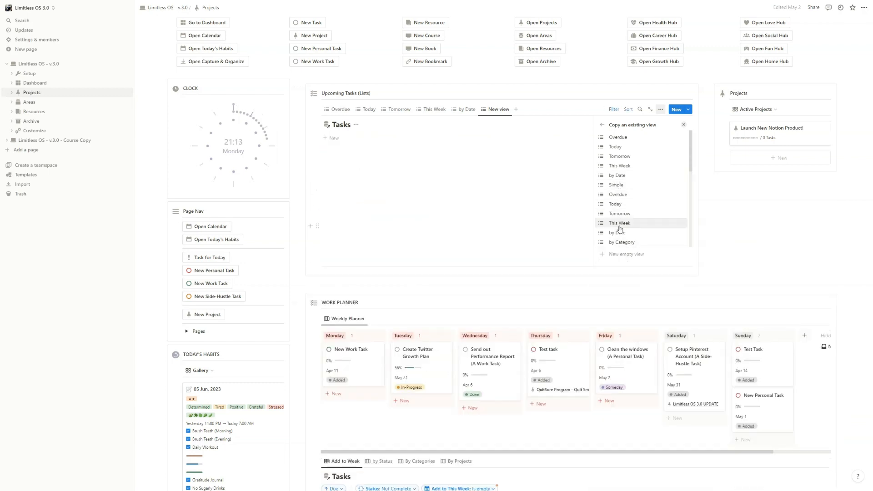
pyautogui.click(618, 195)
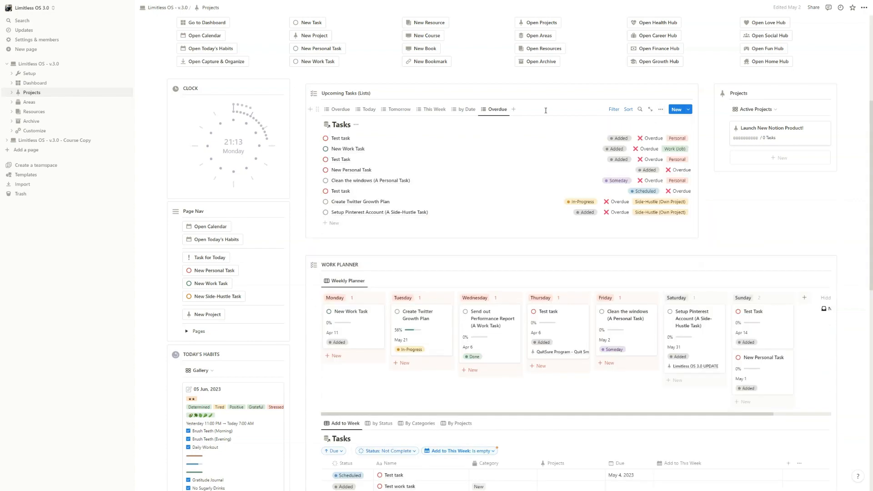
pyautogui.scroll(2, 545, 110)
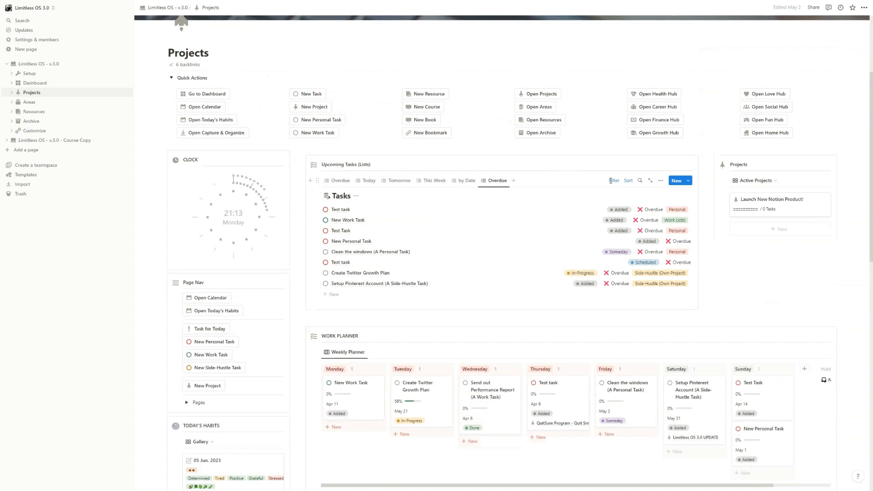
pyautogui.moveTo(750, 109)
pyautogui.click(756, 181)
pyautogui.click(756, 180)
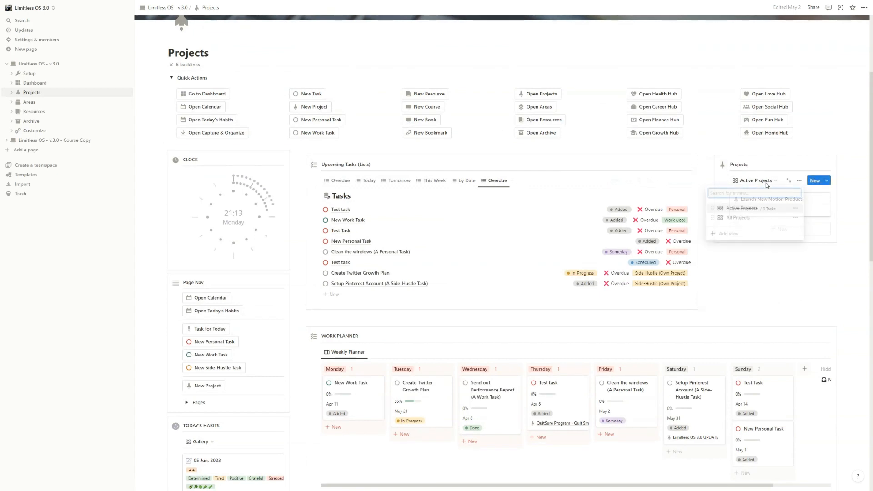
pyautogui.click(740, 217)
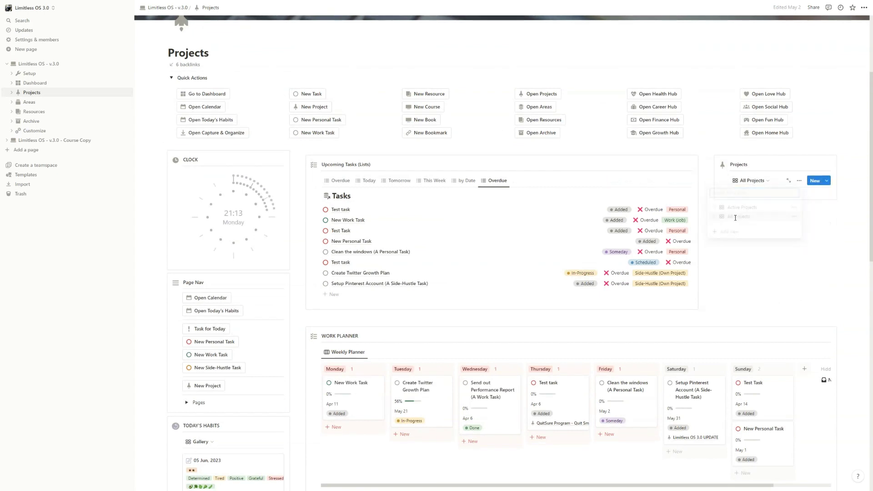
pyautogui.click(750, 180)
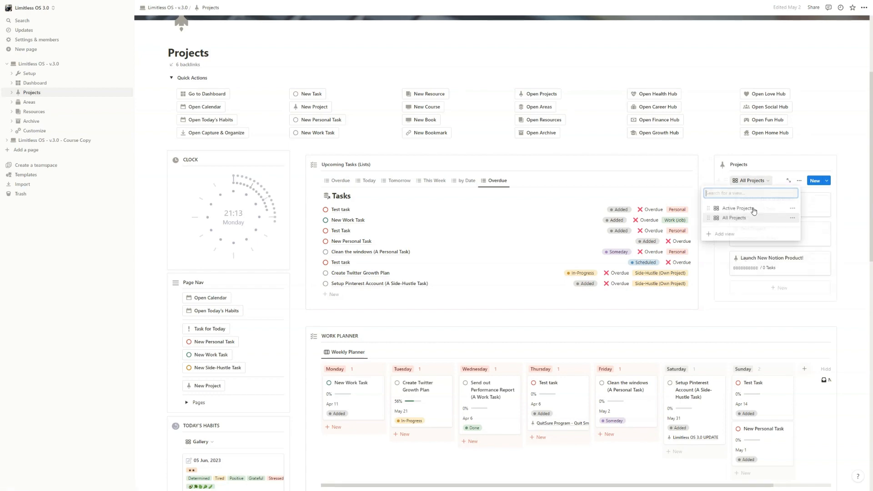
pyautogui.click(737, 209)
pyautogui.scroll(-3, 253, 192)
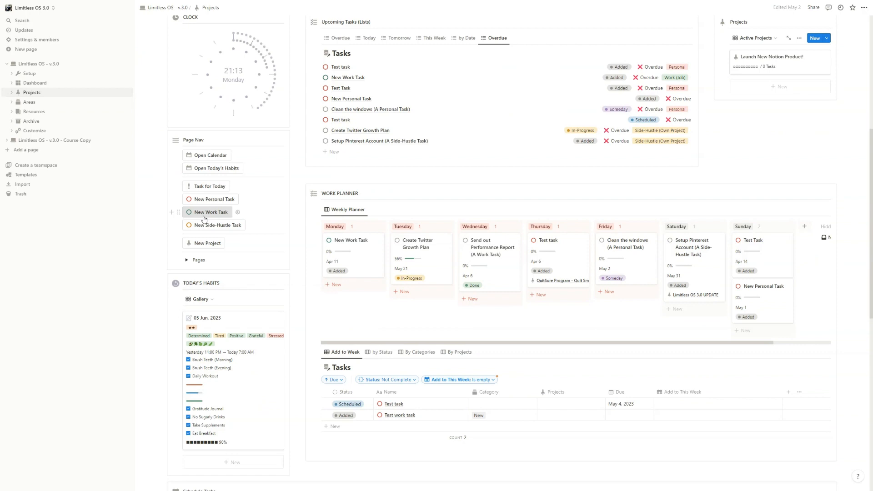
pyautogui.scroll(-3, 205, 215)
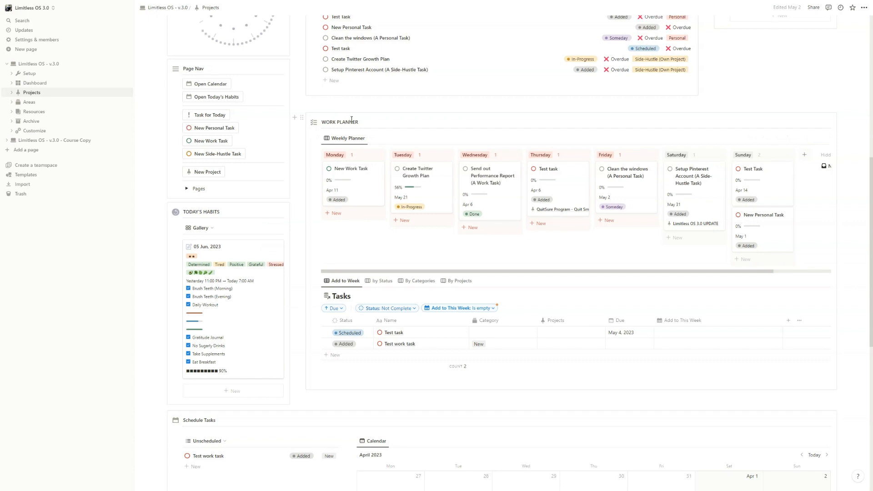
pyautogui.moveTo(351, 242)
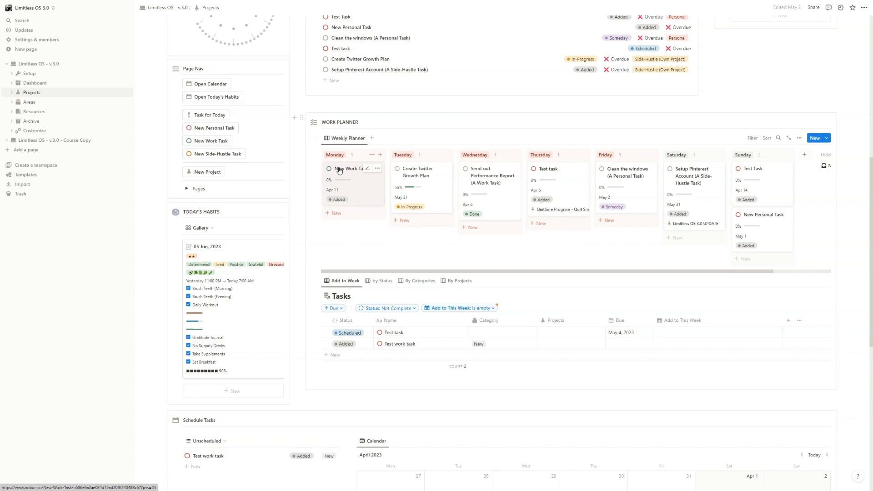
# Reshuffle Work Planner tasks between Monday, Tuesday and Wednesday in the weekly board.
pyautogui.moveTo(339, 170); pyautogui.dragTo(420, 229)
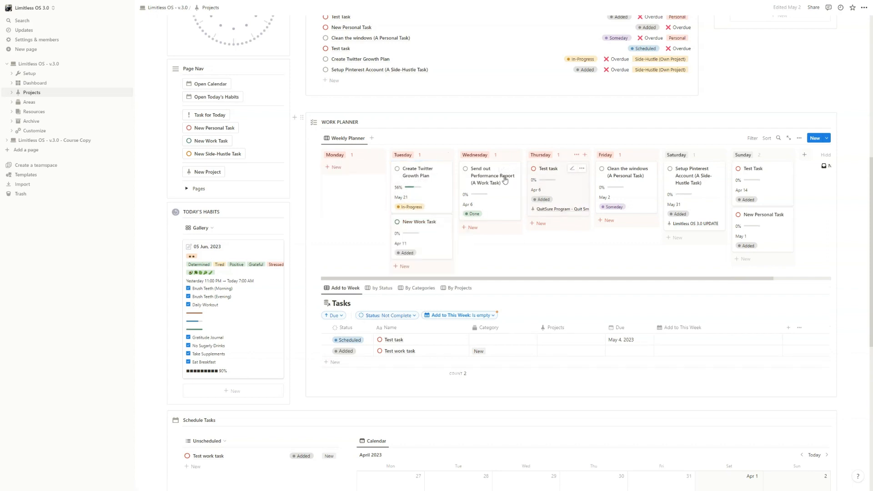
pyautogui.moveTo(505, 180); pyautogui.dragTo(352, 176)
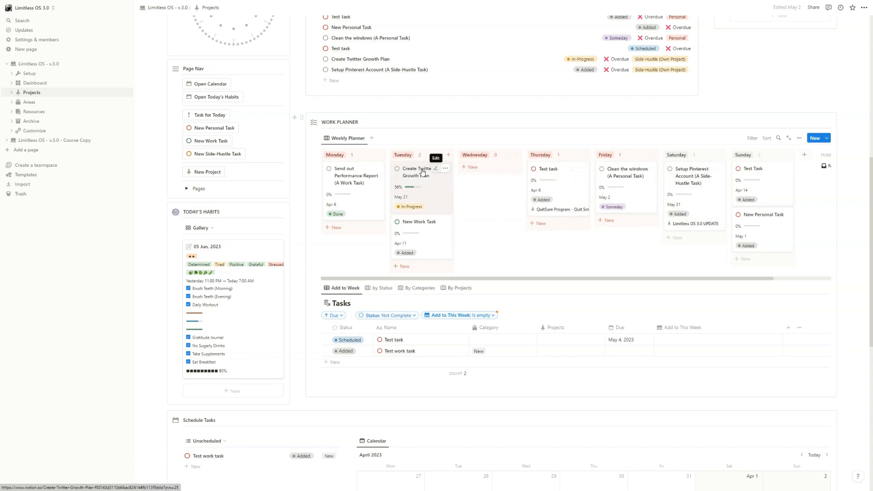
pyautogui.moveTo(351, 177)
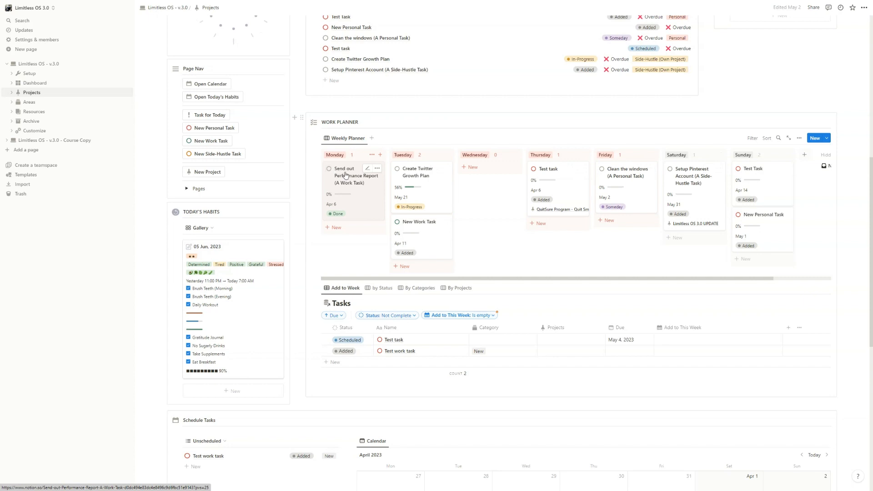
pyautogui.moveTo(346, 175); pyautogui.dragTo(482, 198)
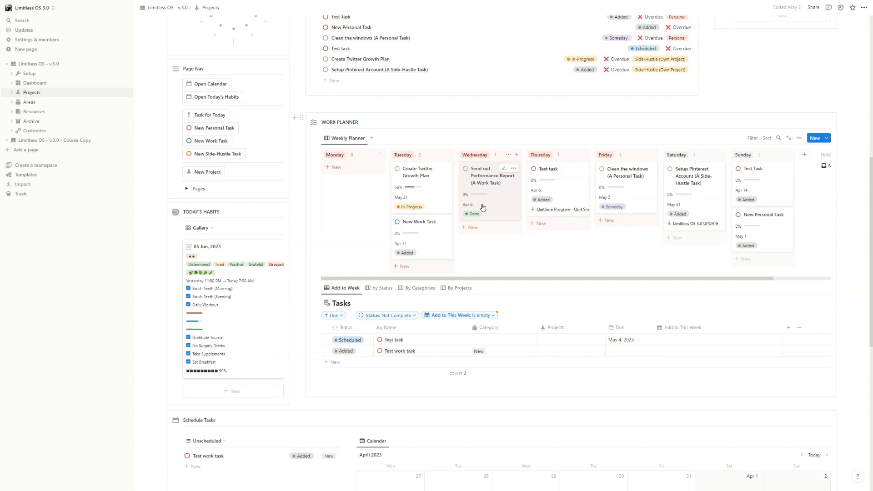
pyautogui.scroll(-1, 494, 202)
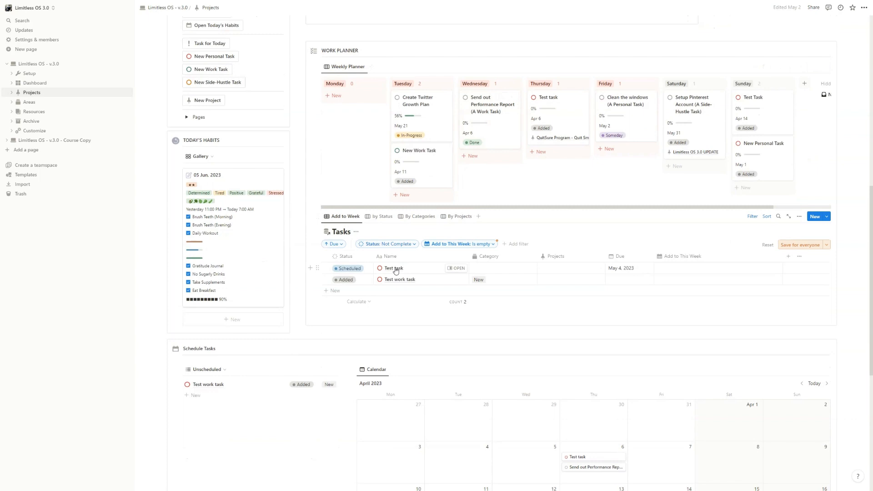
# Schedule Test task on Monday by dragging it into the Work Planner.
pyautogui.click(677, 269)
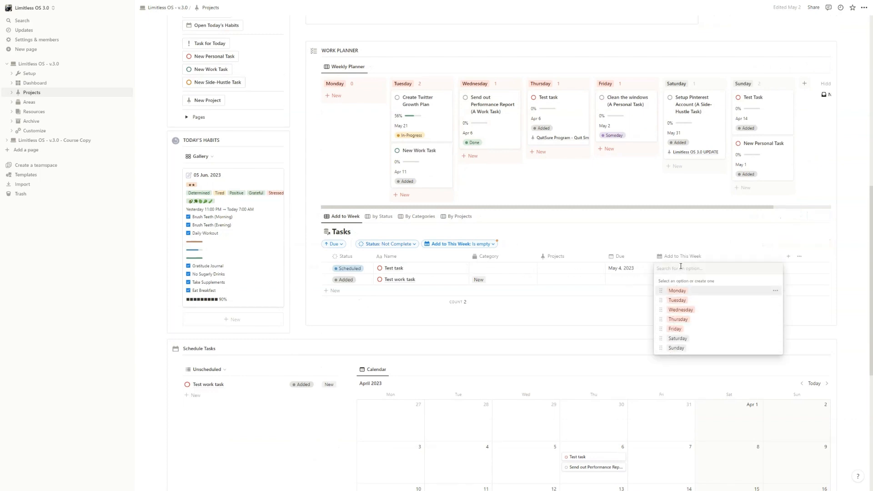
pyautogui.click(693, 241)
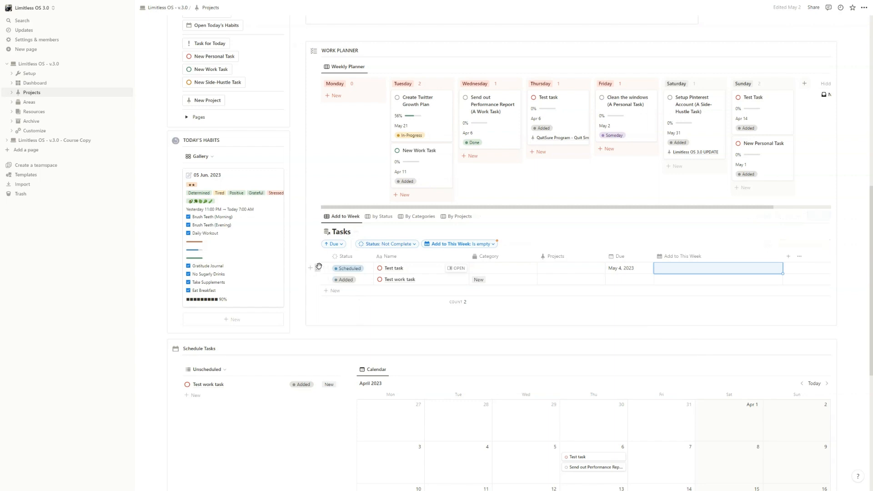
pyautogui.moveTo(321, 269); pyautogui.dragTo(355, 102)
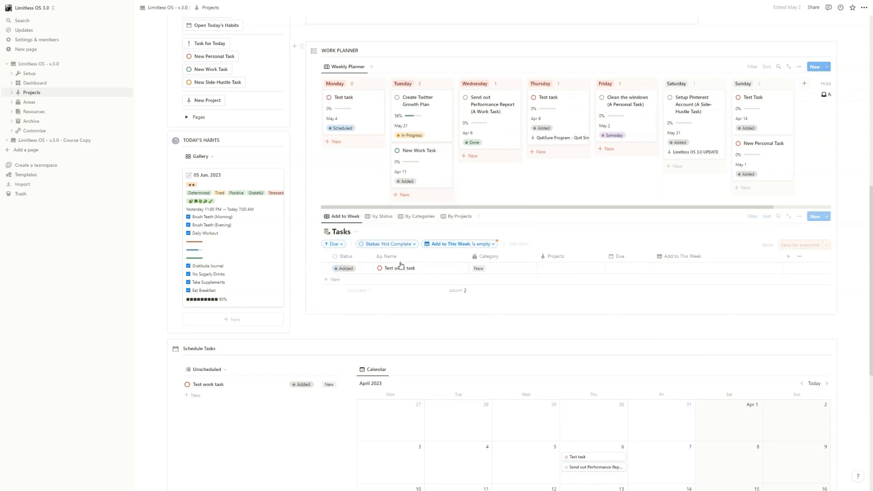
pyautogui.moveTo(347, 109)
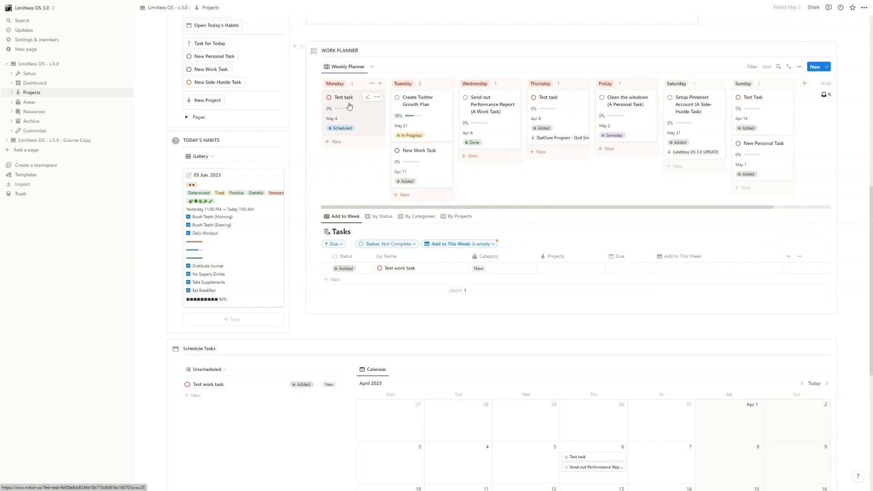
# Show the Tasks board by Status, then group it By Categories instead.
pyautogui.click(381, 216)
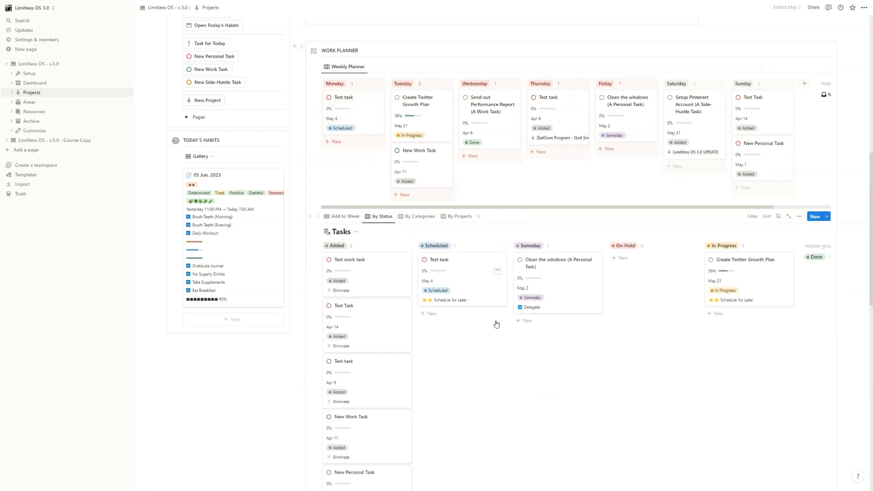
pyautogui.click(413, 216)
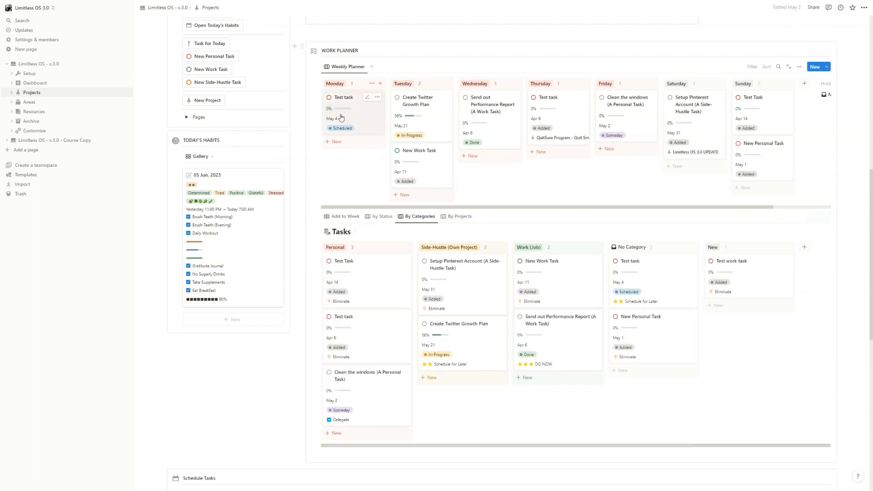
pyautogui.scroll(3, 477, 218)
pyautogui.scroll(3, 477, 217)
pyautogui.scroll(3, 409, 204)
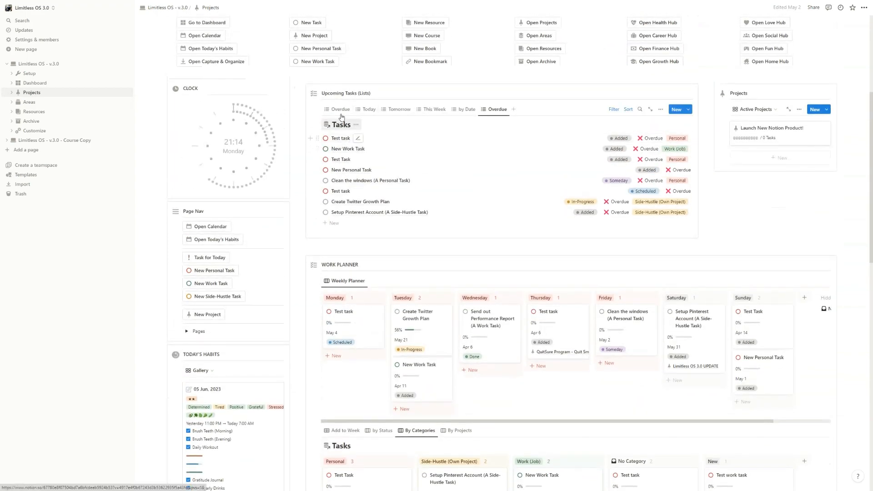
pyautogui.scroll(-2, 344, 142)
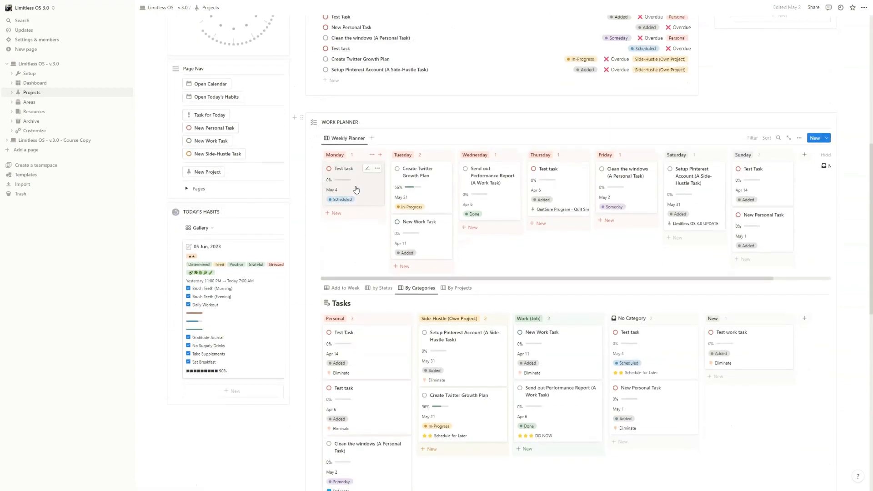
pyautogui.scroll(-1, 355, 178)
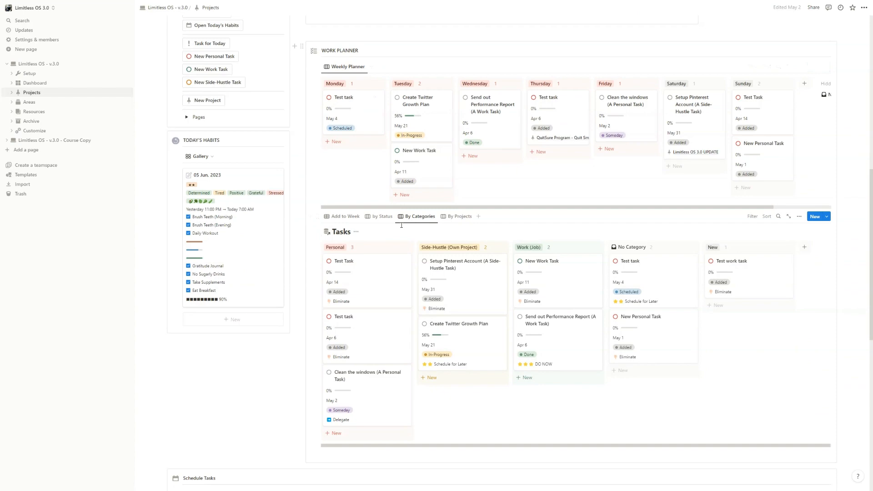
pyautogui.scroll(-3, 377, 223)
pyautogui.scroll(-2, 280, 158)
pyautogui.scroll(-1, 273, 186)
pyautogui.scroll(-1, 273, 185)
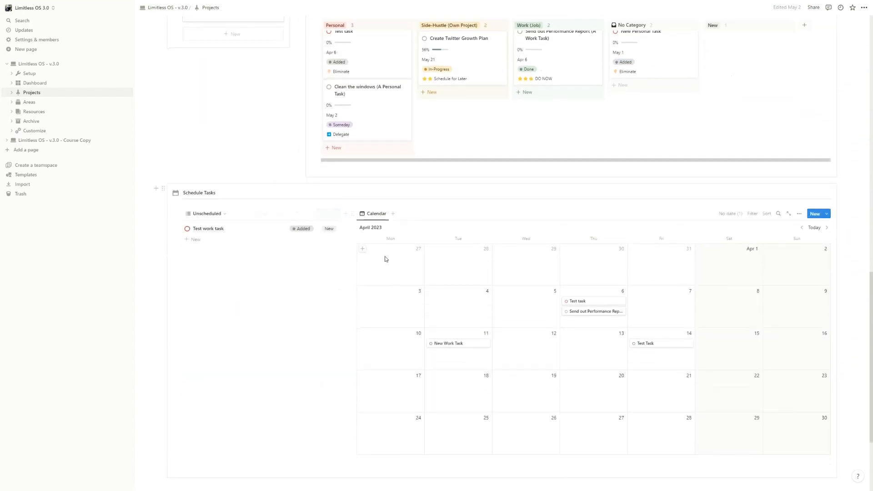
pyautogui.scroll(-3, 335, 252)
pyautogui.scroll(3, 332, 263)
pyautogui.moveTo(259, 219)
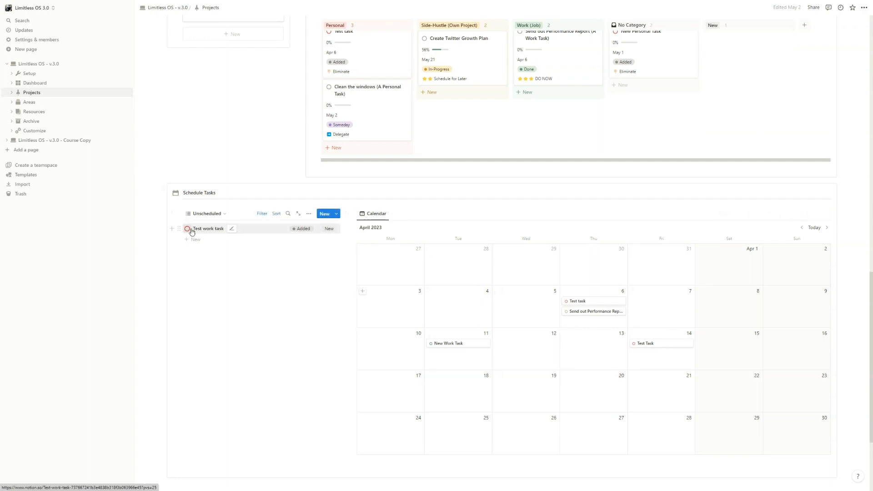
# Reveal the Unscheduled list filters and drag Test work task onto April 20 in Schedule Tasks.
pyautogui.click(260, 214)
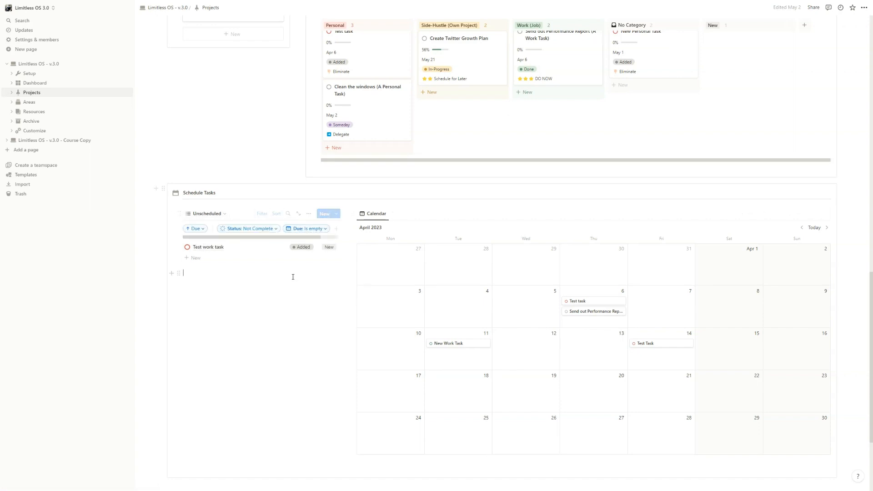
pyautogui.moveTo(175, 245); pyautogui.dragTo(396, 367)
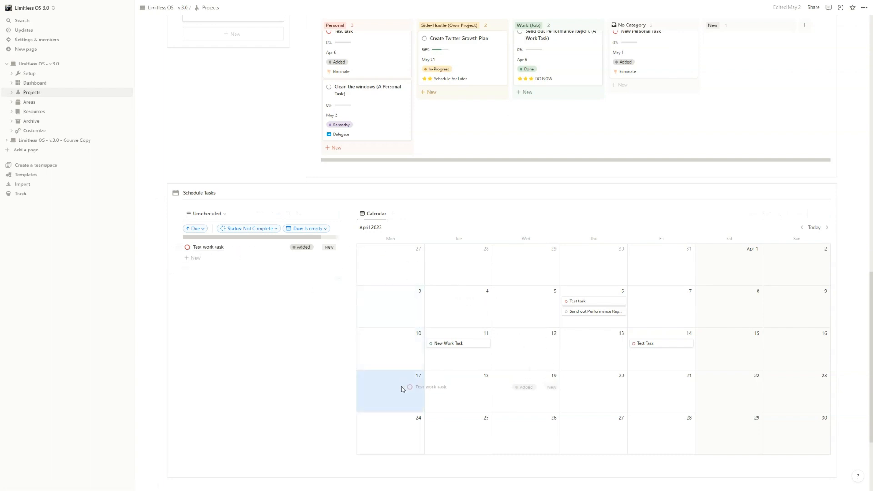
pyautogui.moveTo(396, 367); pyautogui.dragTo(581, 388)
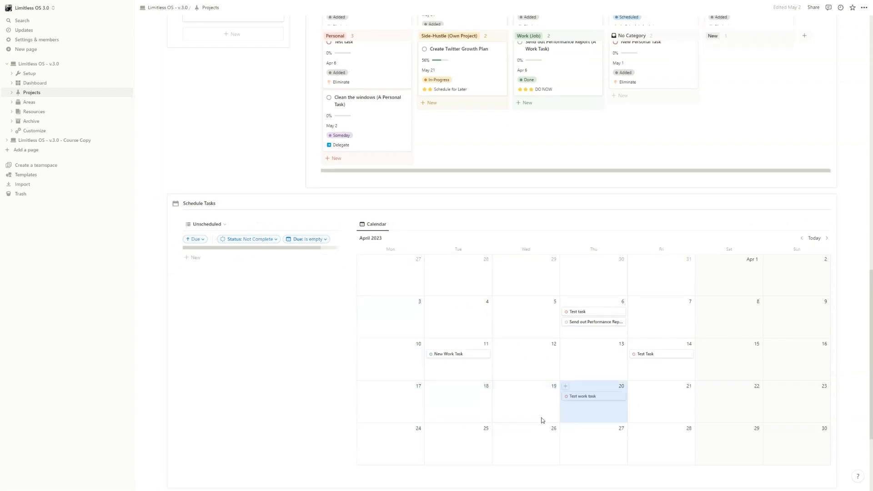
pyautogui.scroll(-3, 237, 304)
pyautogui.scroll(8, 238, 304)
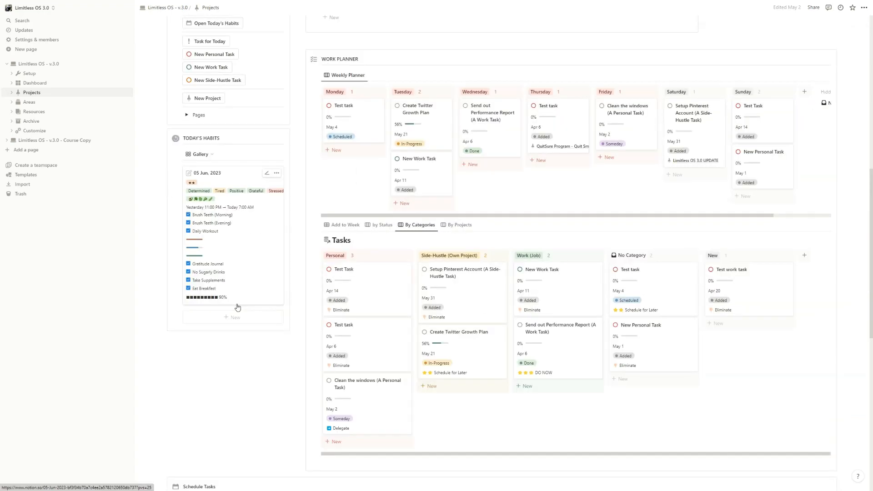
pyautogui.scroll(8, 238, 306)
pyautogui.scroll(5, 237, 307)
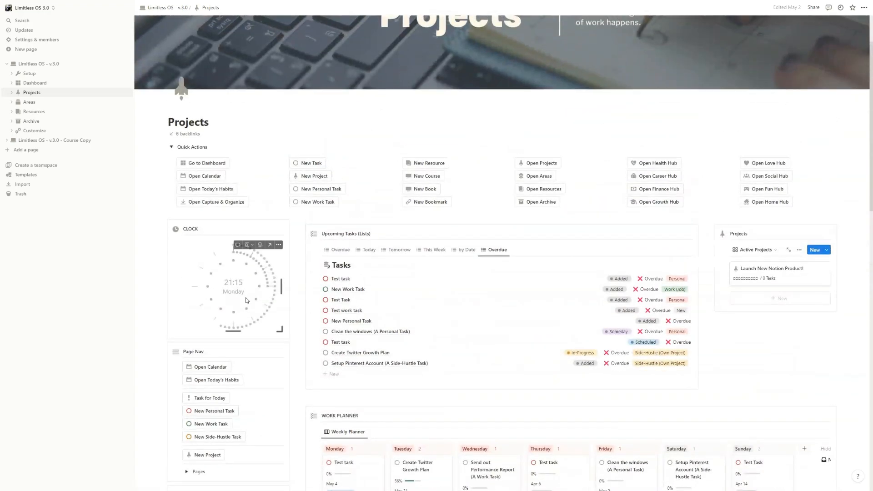
pyautogui.scroll(1, 246, 297)
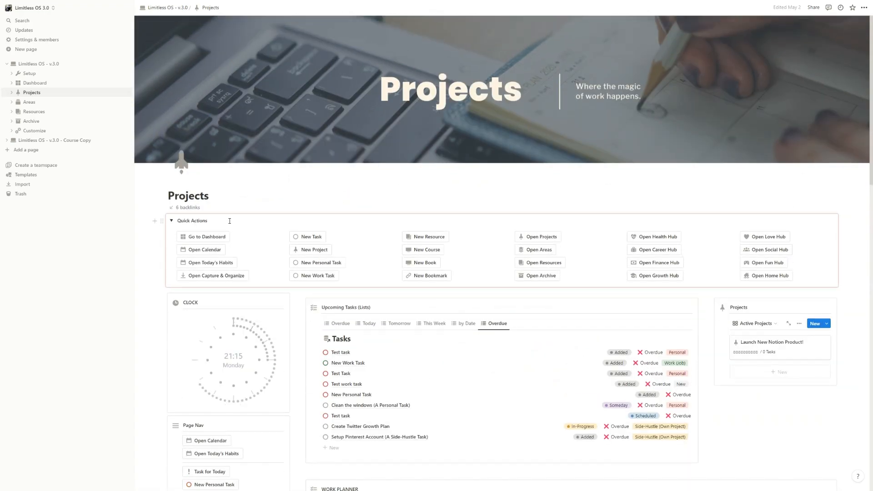
pyautogui.scroll(-5, 229, 220)
pyautogui.scroll(-3, 229, 232)
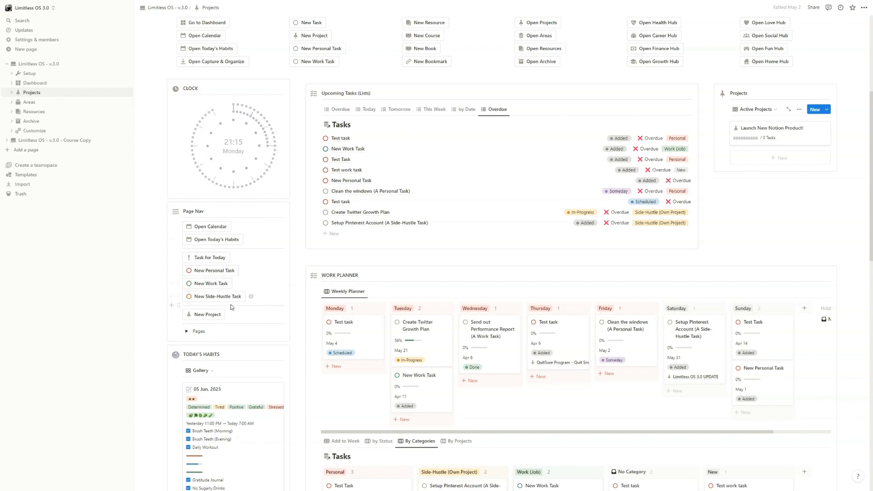
pyautogui.scroll(2, 232, 305)
pyautogui.scroll(3, 232, 305)
pyautogui.scroll(2, 232, 305)
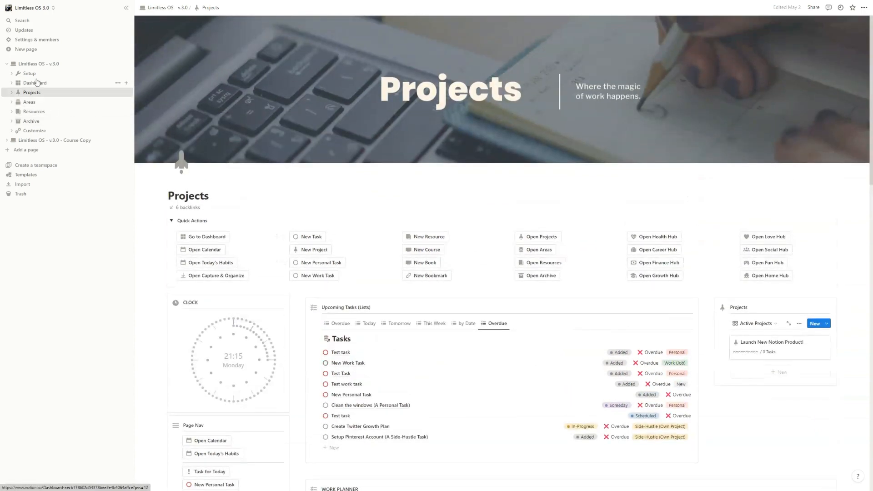
# Go to the Areas page and collapse the my health section.
pyautogui.click(28, 102)
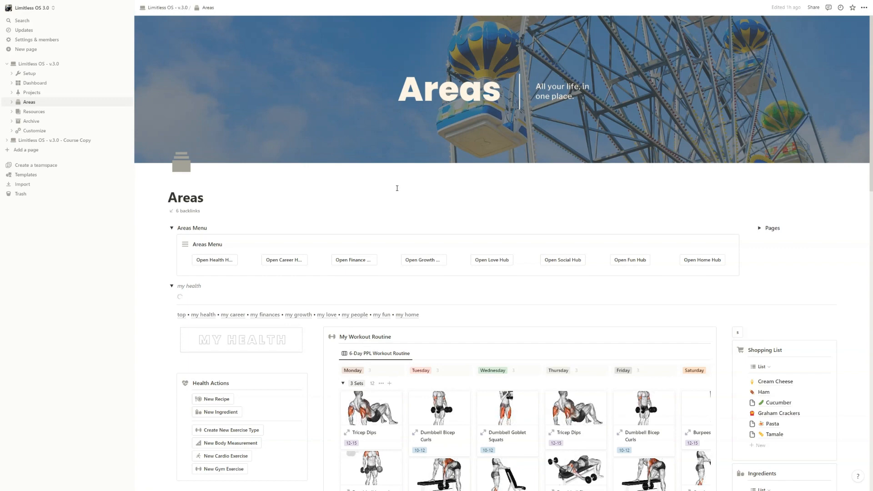
pyautogui.click(172, 286)
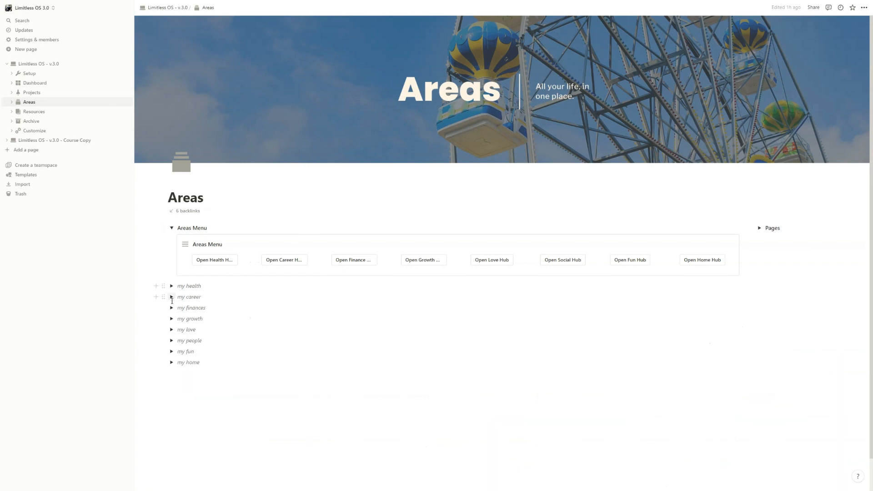
pyautogui.scroll(-1, 171, 339)
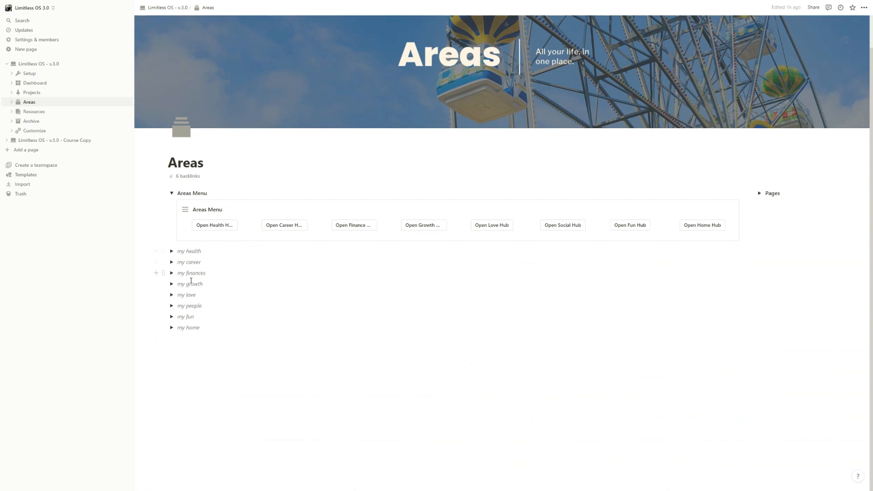
# Expand the my home, my love, my growth, my career and my health sections.
pyautogui.click(172, 327)
pyautogui.click(172, 306)
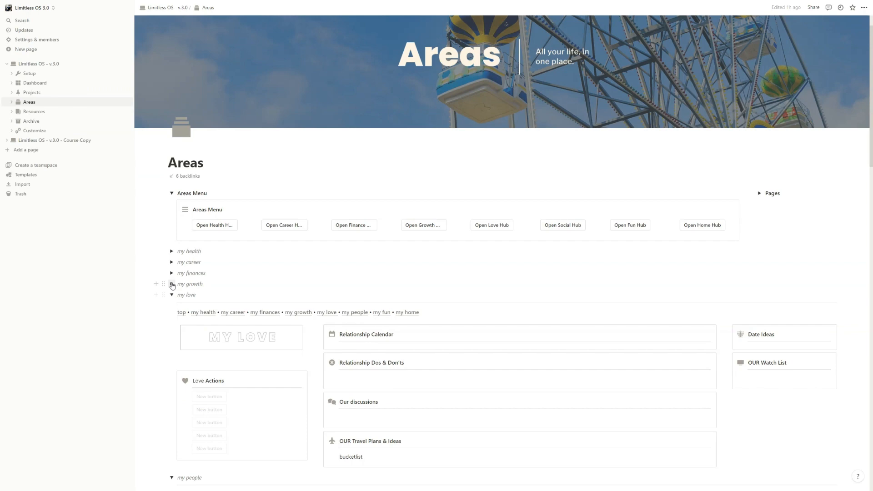
pyautogui.click(172, 283)
pyautogui.click(172, 262)
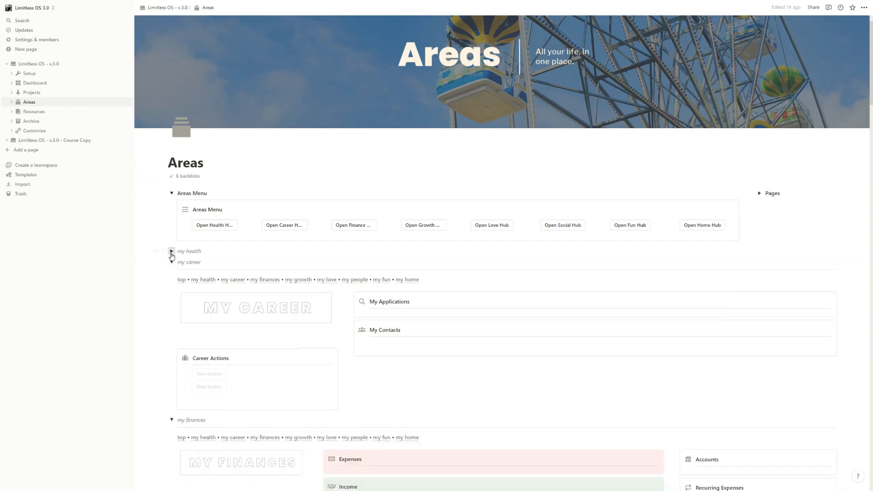
pyautogui.click(172, 251)
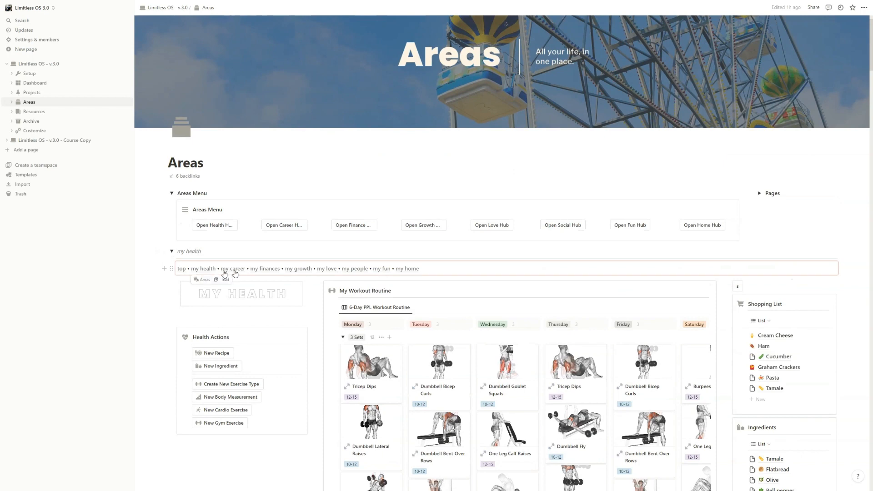
# Jump between the my finances, my people, my health and my home hubs via the navigation links.
pyautogui.click(264, 270)
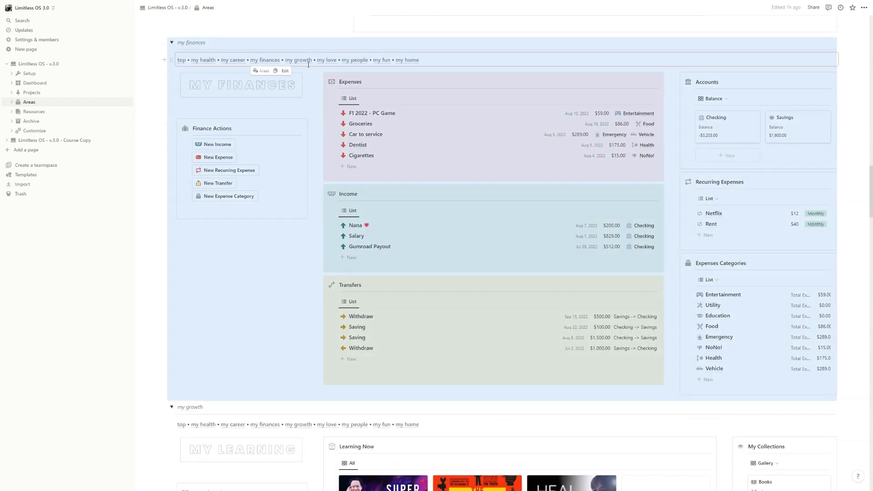
pyautogui.click(350, 60)
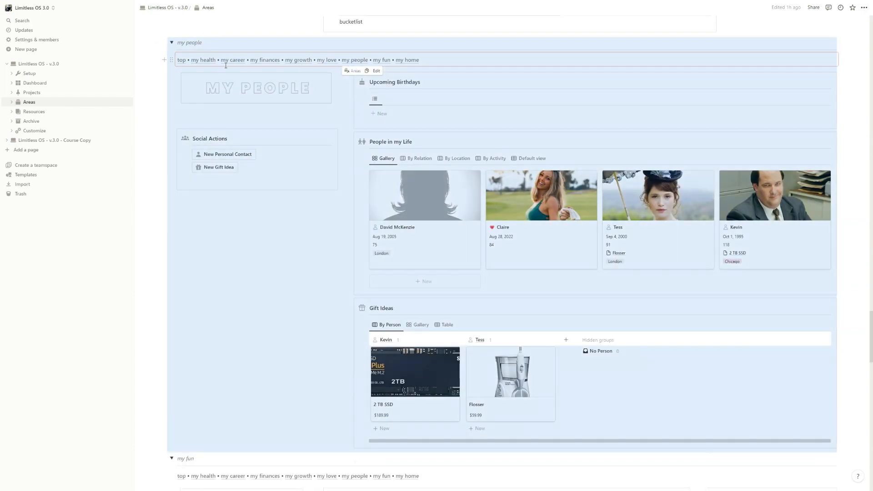
pyautogui.click(203, 60)
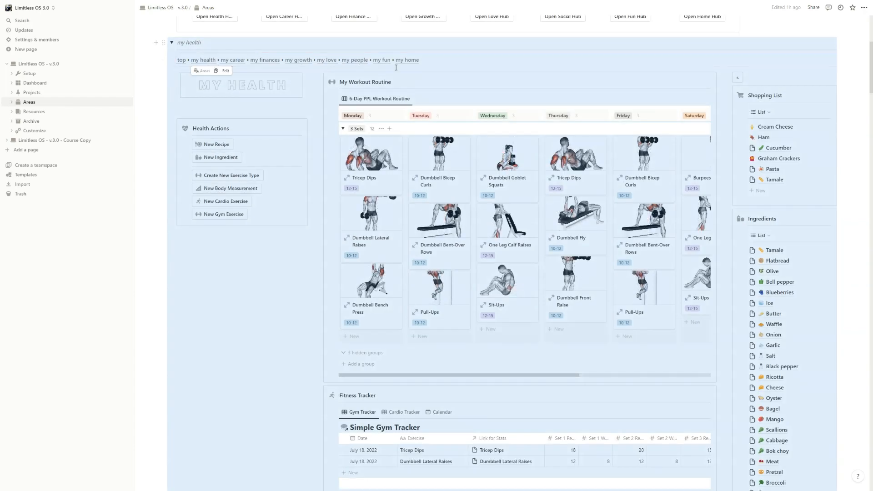
pyautogui.click(409, 60)
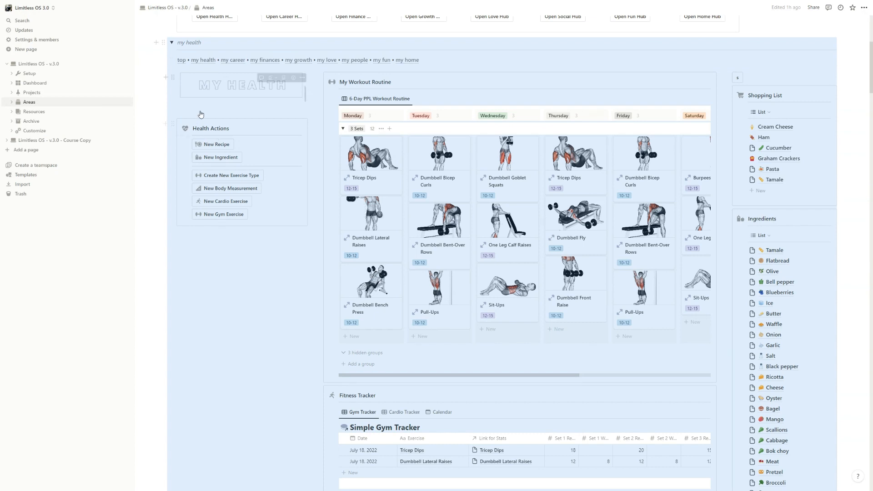
pyautogui.moveTo(214, 144)
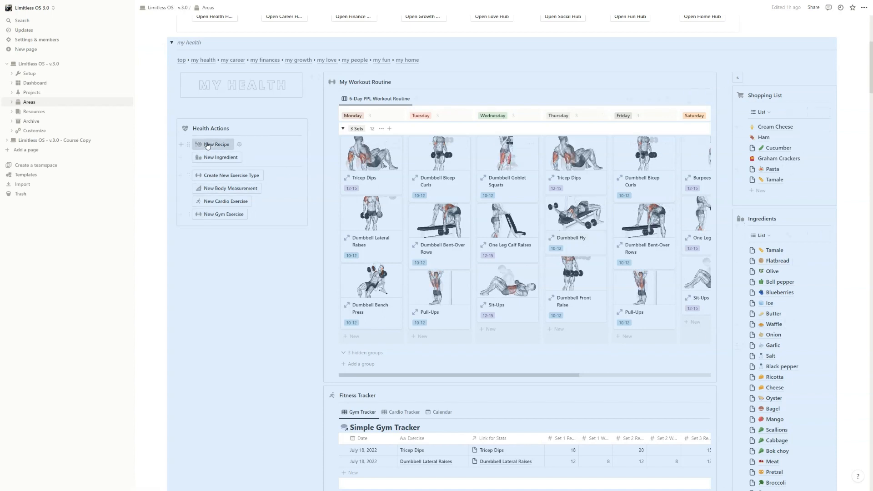
# Use the synced navigation line to reach my career and then the my finances hub.
pyautogui.click(227, 61)
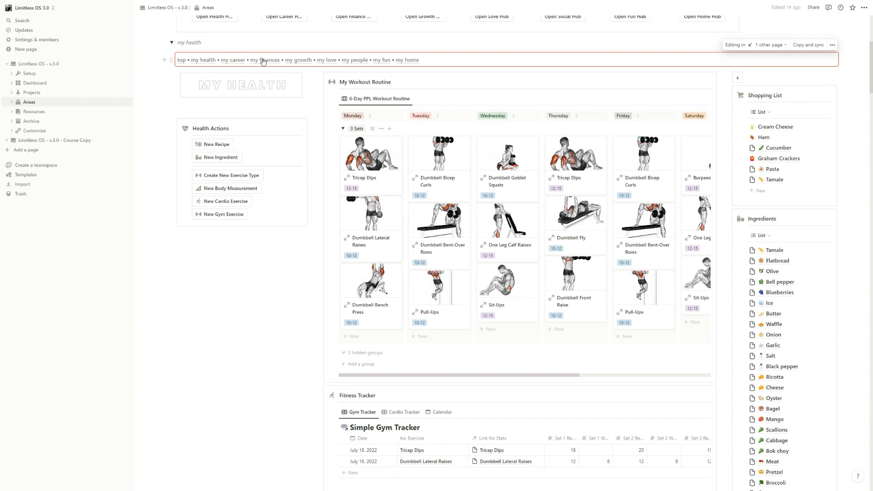
pyautogui.click(237, 62)
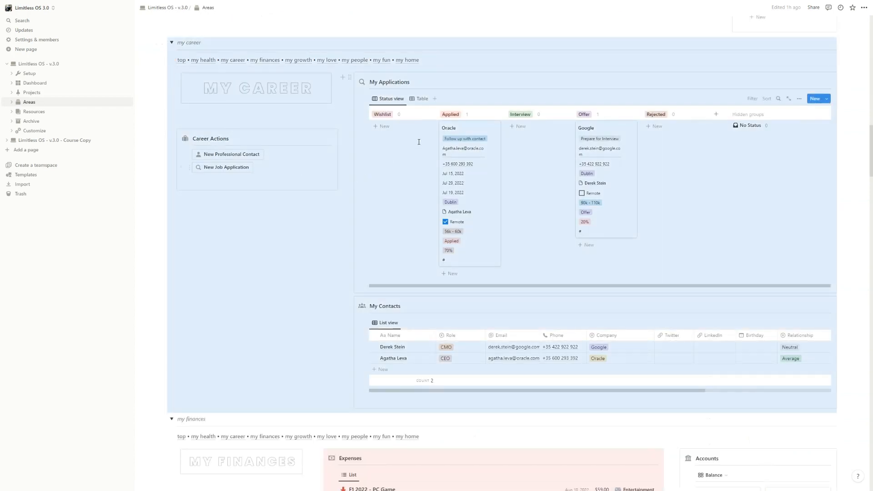
pyautogui.click(269, 61)
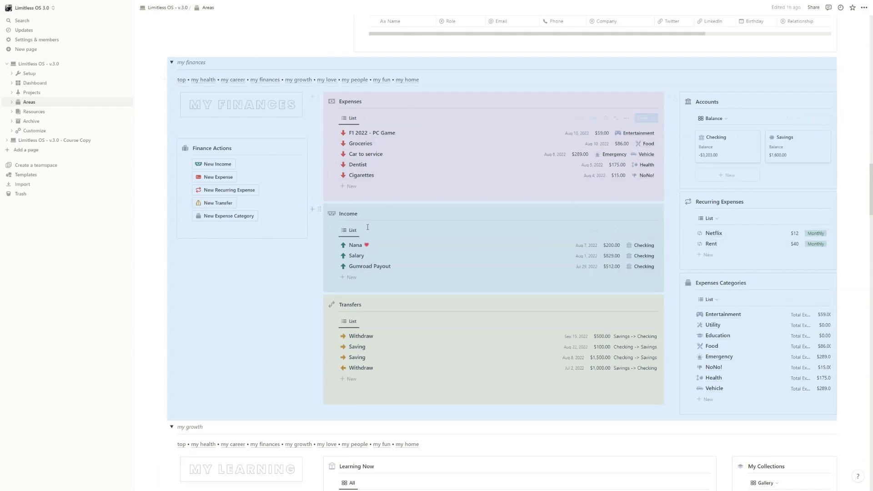
# Show My Growth Resources as one All list, then group them By Type.
pyautogui.click(298, 79)
pyautogui.scroll(-5, 296, 232)
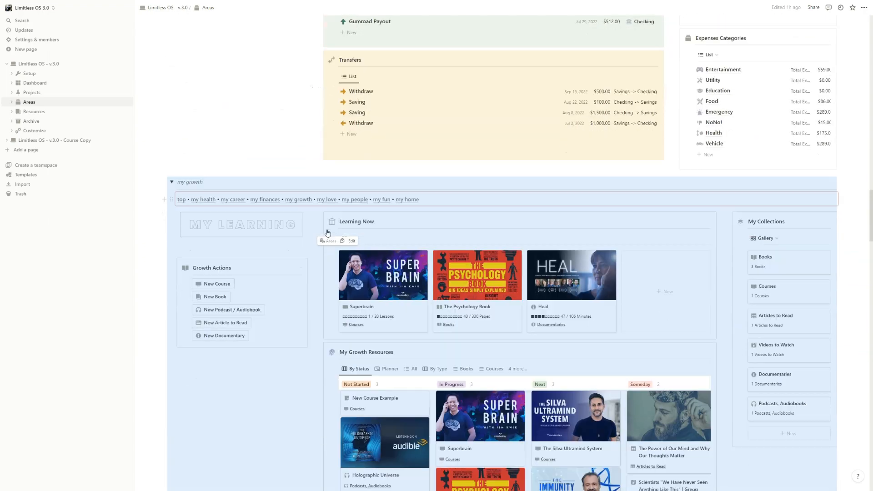
pyautogui.scroll(-4, 326, 233)
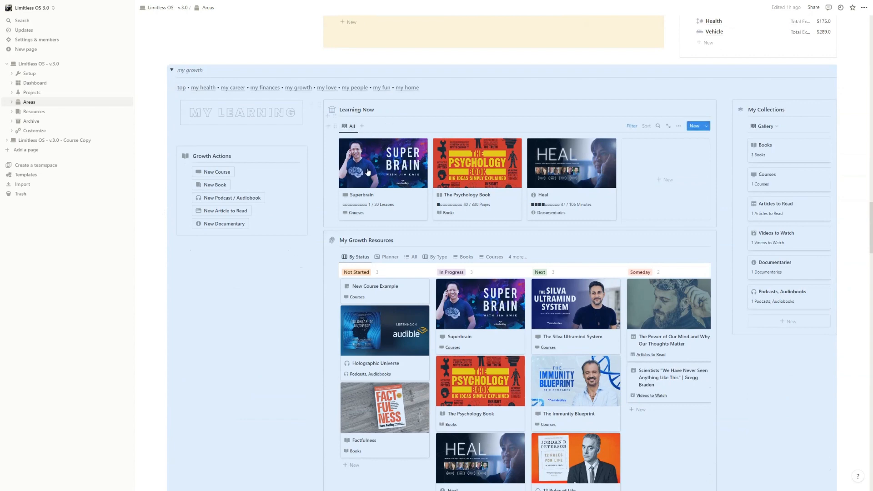
pyautogui.moveTo(382, 286)
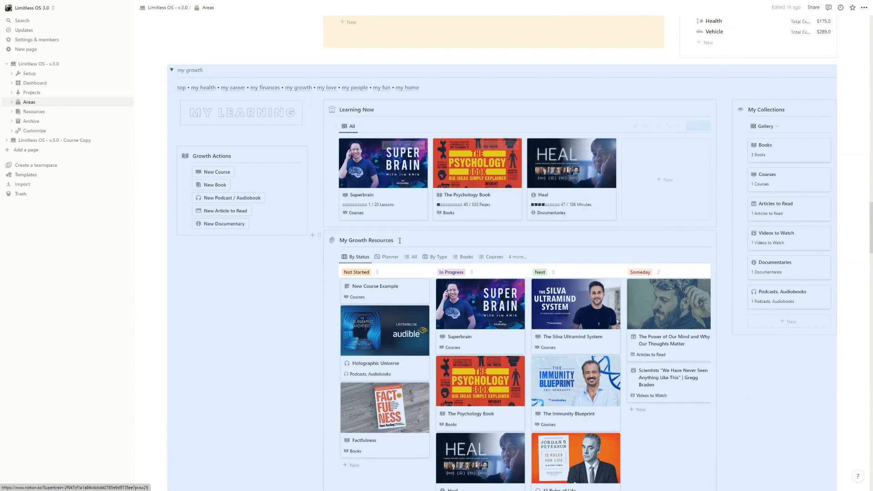
pyautogui.scroll(-2, 552, 157)
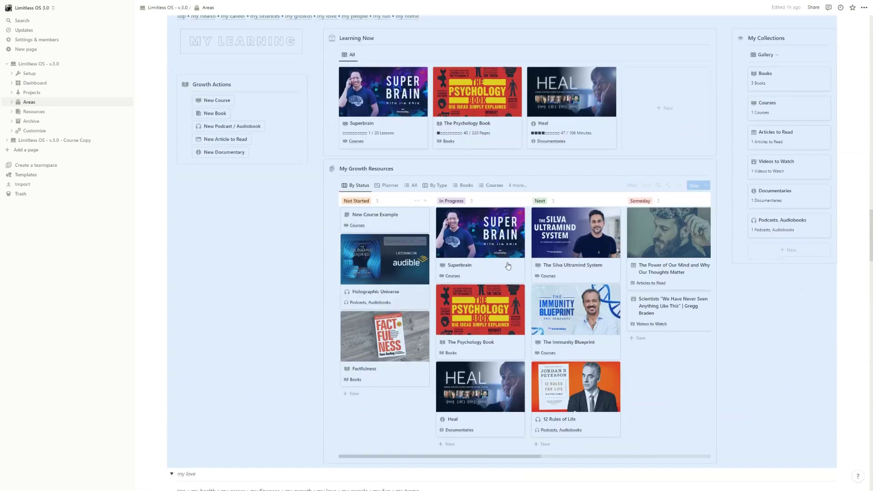
pyautogui.click(412, 185)
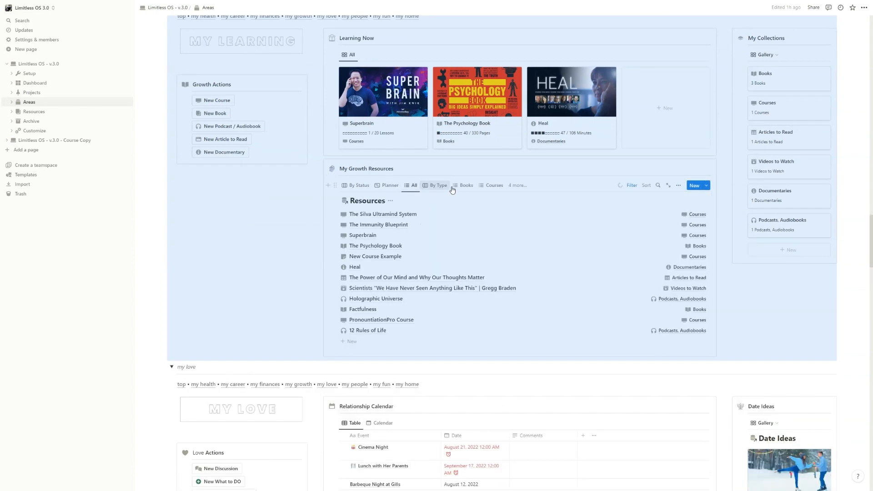
pyautogui.click(437, 186)
pyautogui.scroll(-2, 452, 189)
pyautogui.scroll(-5, 452, 189)
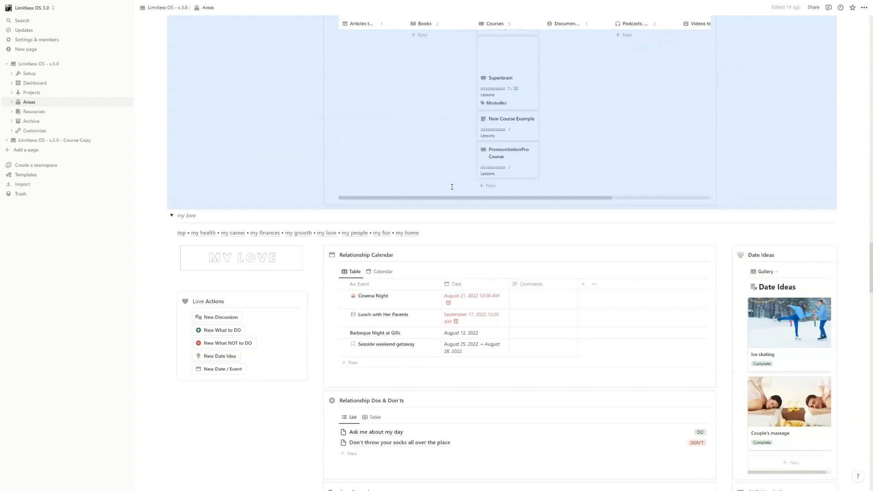
pyautogui.scroll(-3, 409, 205)
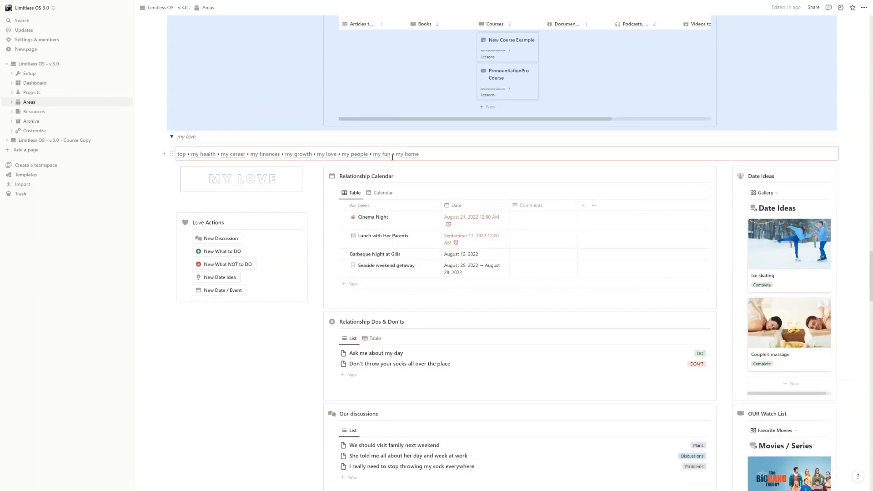
# Jump to the my home hub and then the my fun hub via the navigation links.
pyautogui.click(416, 154)
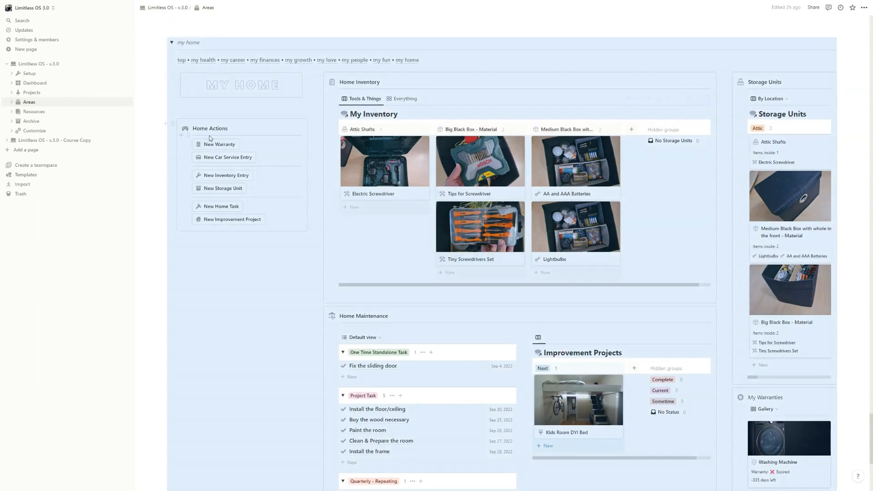
pyautogui.press('Escape')
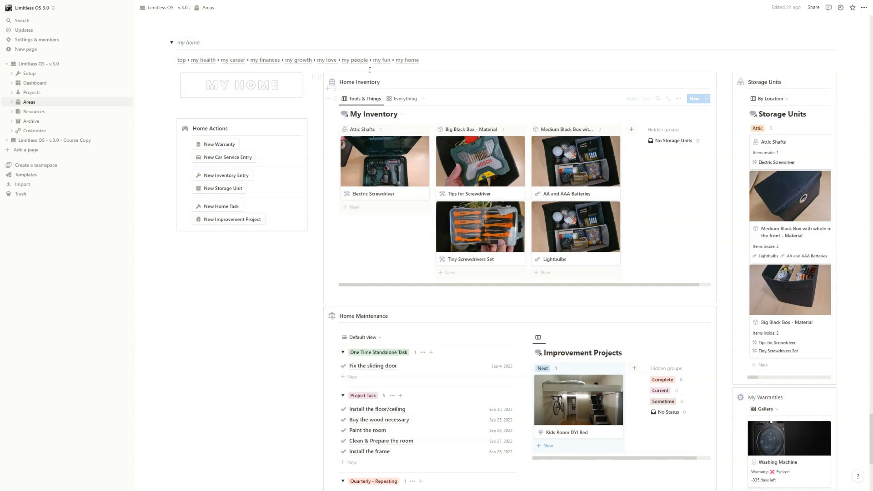
pyautogui.click(381, 61)
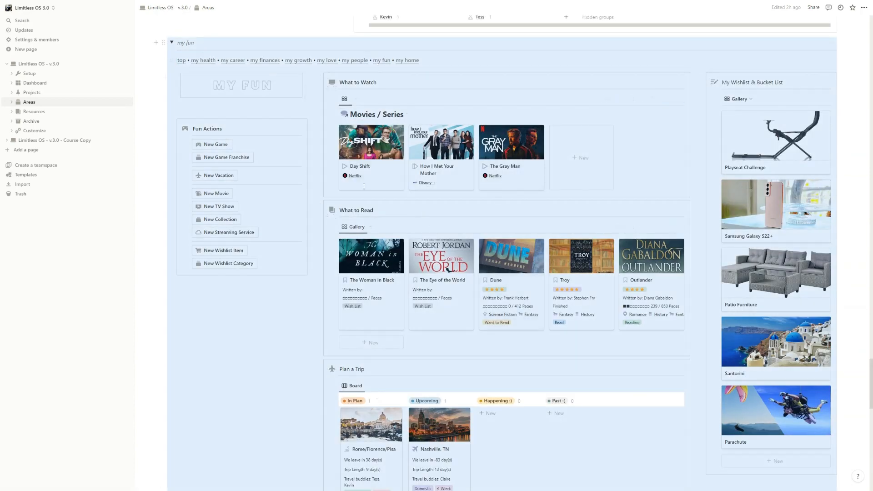
# Return to the top of the Areas page and its Areas Menu.
pyautogui.click(188, 60)
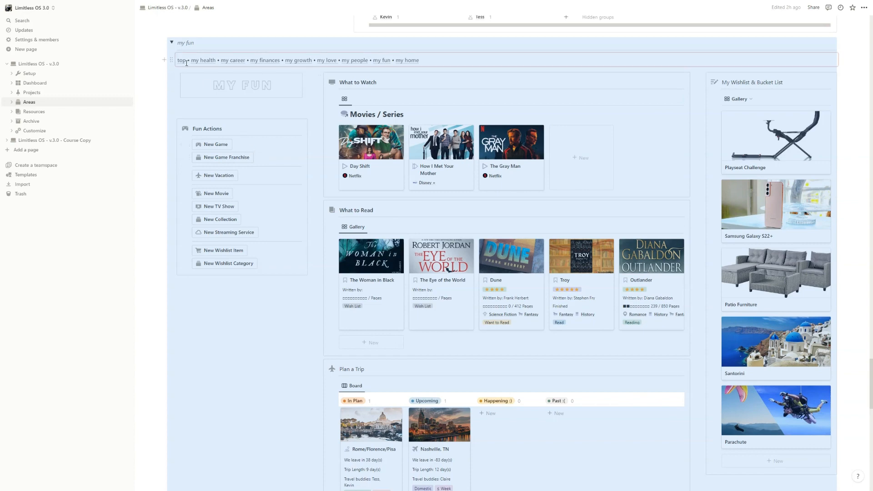
pyautogui.click(182, 60)
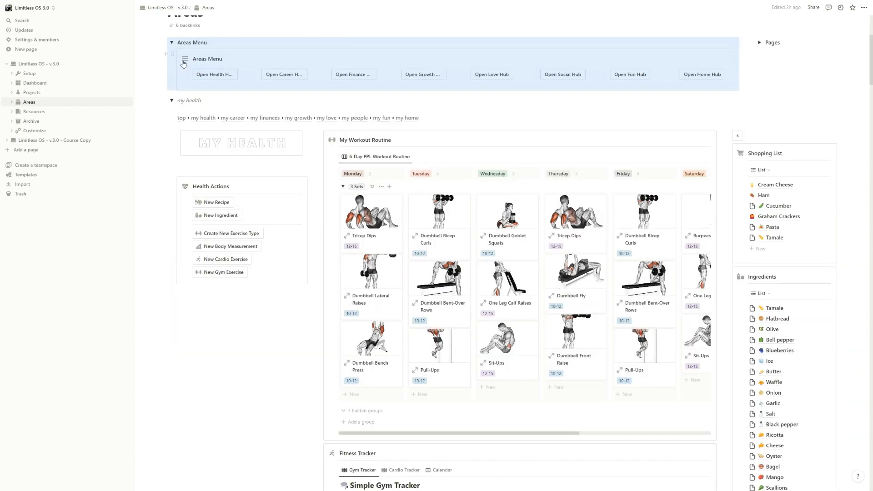
pyautogui.click(430, 117)
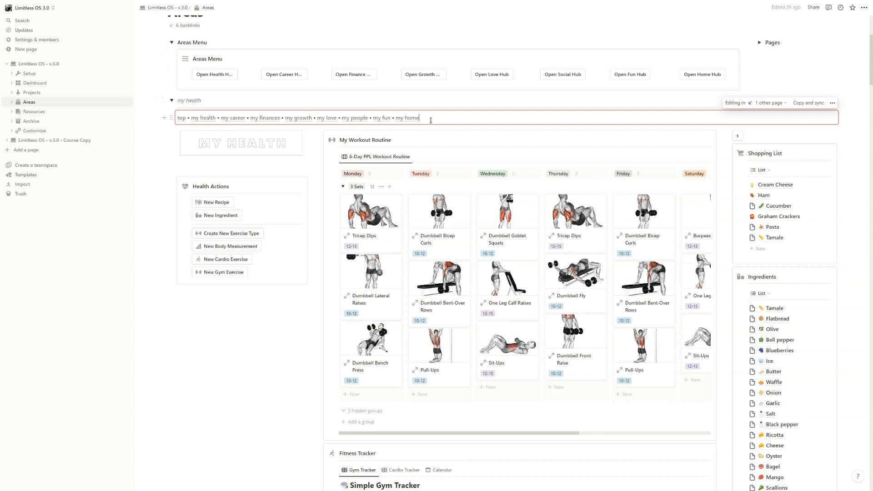
# Go to the Customize page and open Dashboard Sections.
pyautogui.click(34, 131)
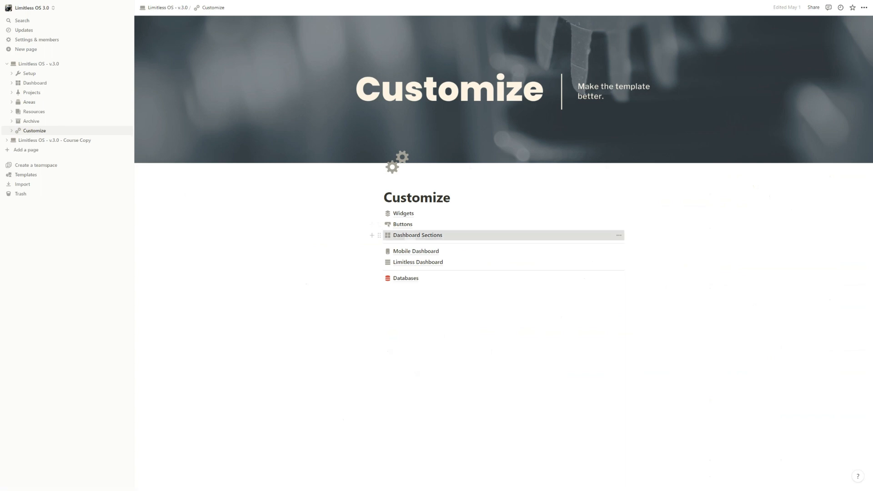
pyautogui.click(417, 235)
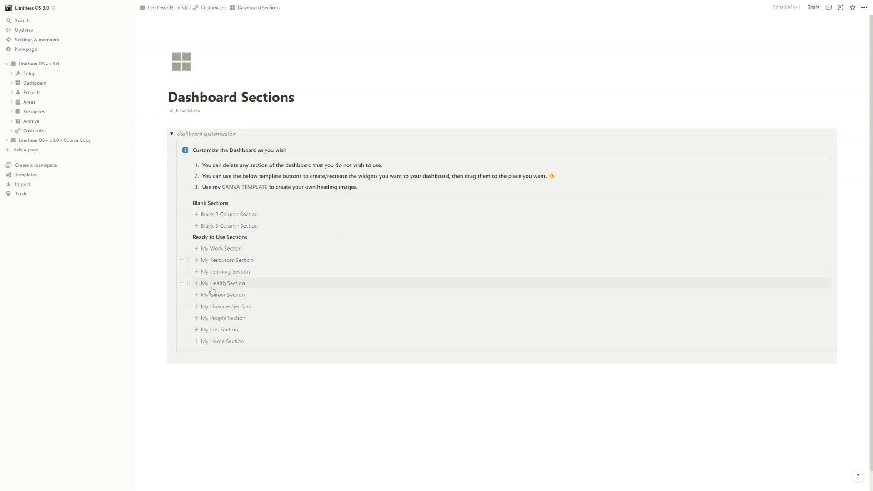
# Insert and expand a Blank 3 Column Section, then return to the Areas page.
pyautogui.click(219, 226)
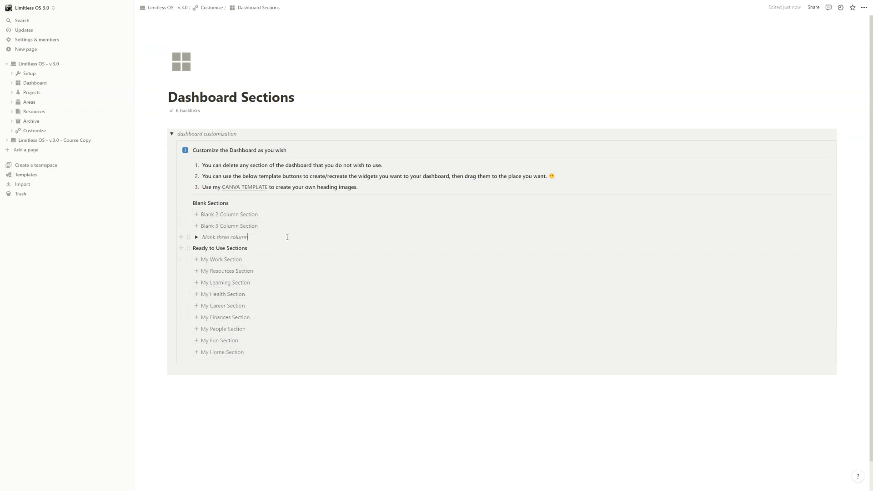
pyautogui.click(196, 236)
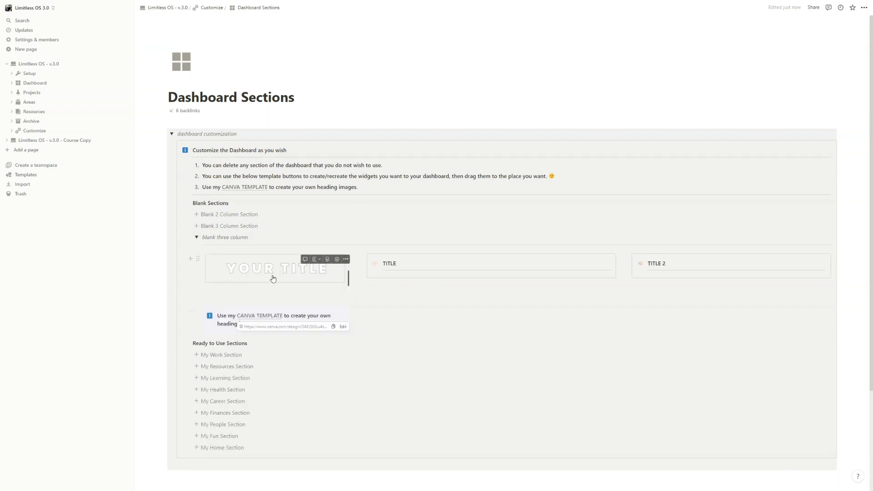
pyautogui.moveTo(277, 268)
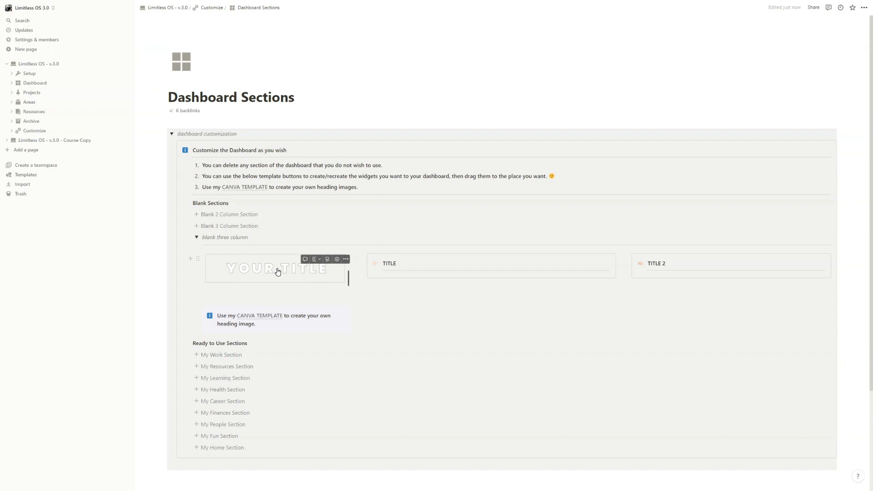
pyautogui.click(30, 103)
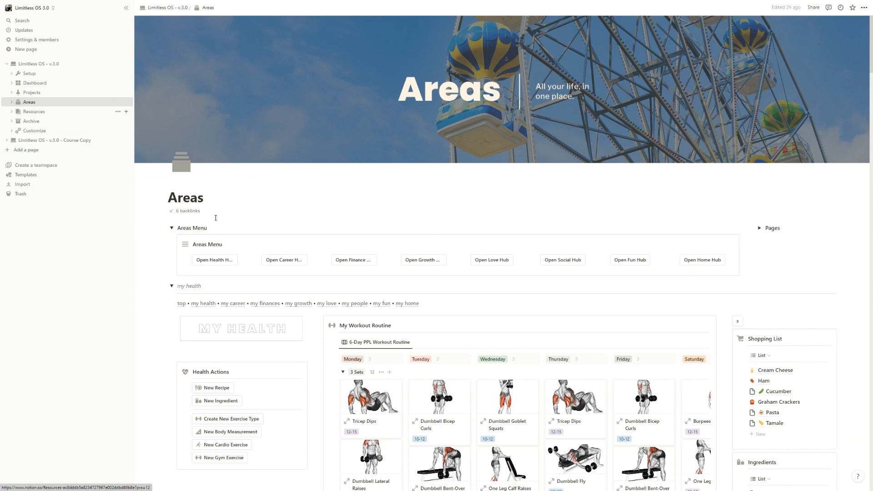
pyautogui.scroll(-2, 276, 234)
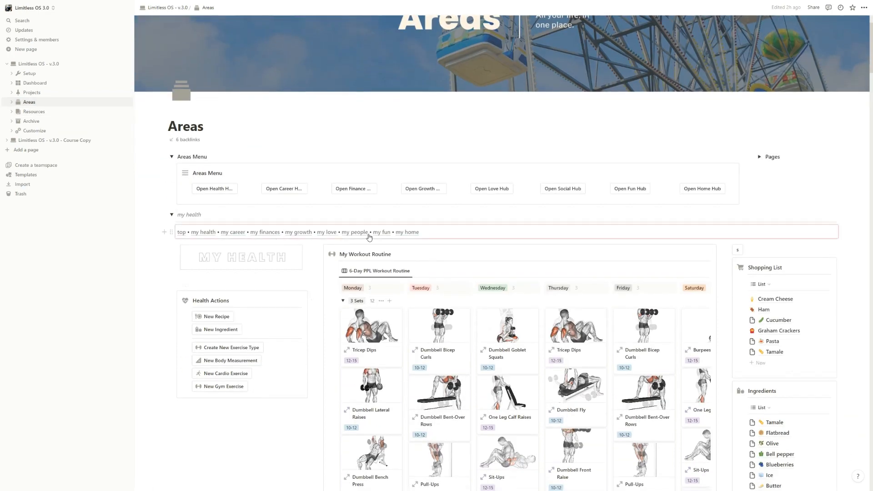
pyautogui.click(445, 233)
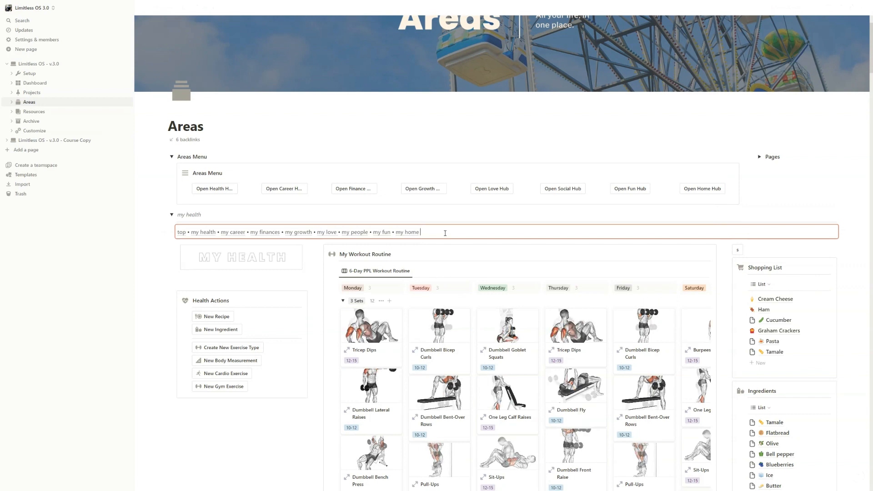
pyautogui.moveTo(418, 232); pyautogui.dragTo(396, 232)
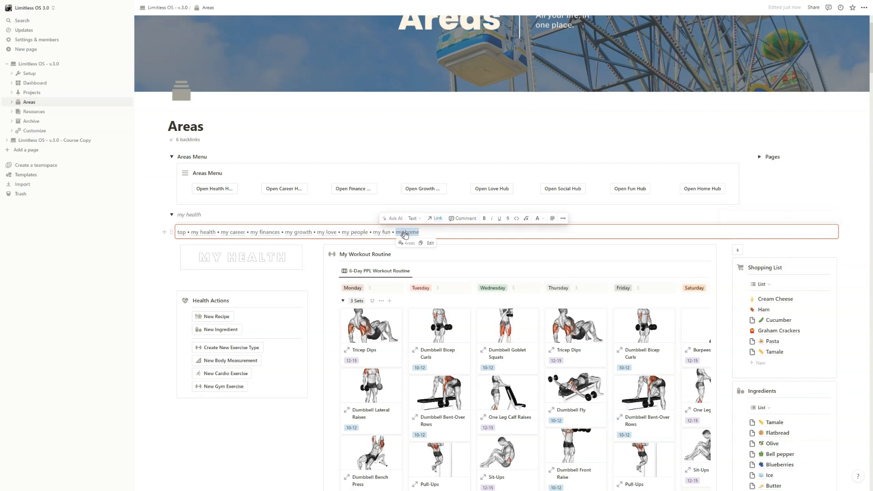
pyautogui.click(156, 212)
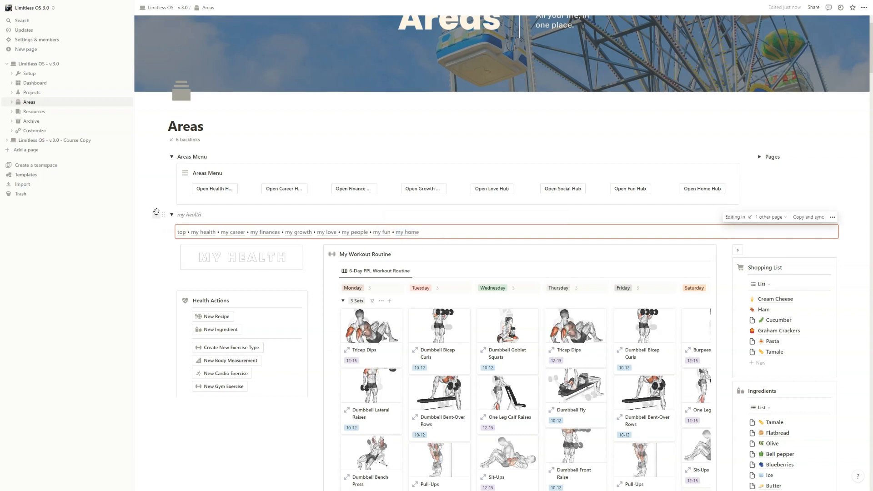
pyautogui.click(164, 215)
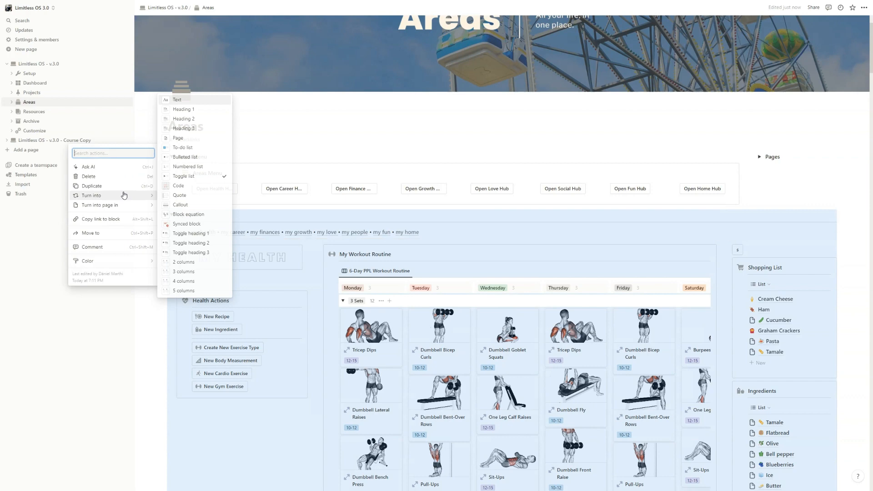
pyautogui.click(95, 219)
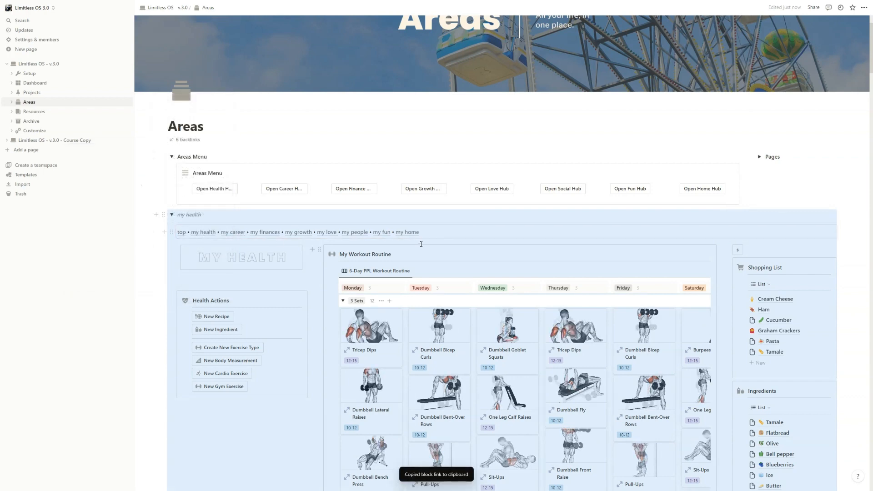
pyautogui.moveTo(421, 232); pyautogui.dragTo(396, 232)
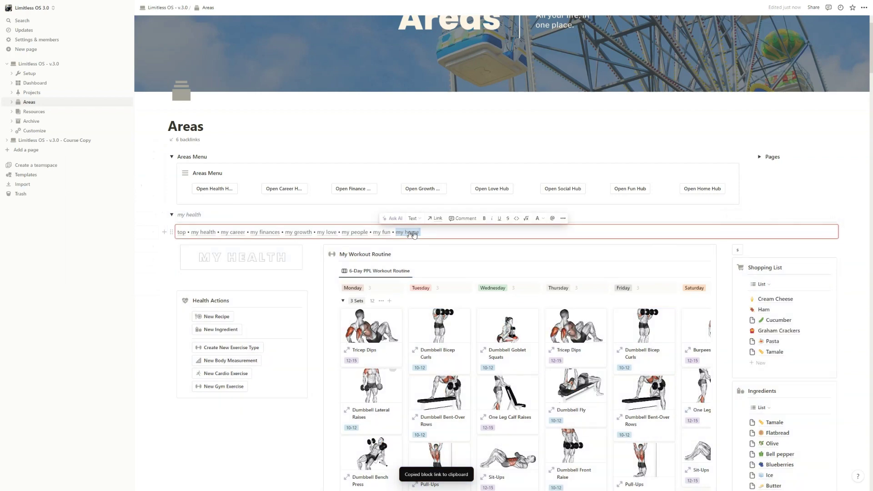
pyautogui.hotkey('ctrl', 'v')
pyautogui.moveTo(419, 232); pyautogui.dragTo(396, 233)
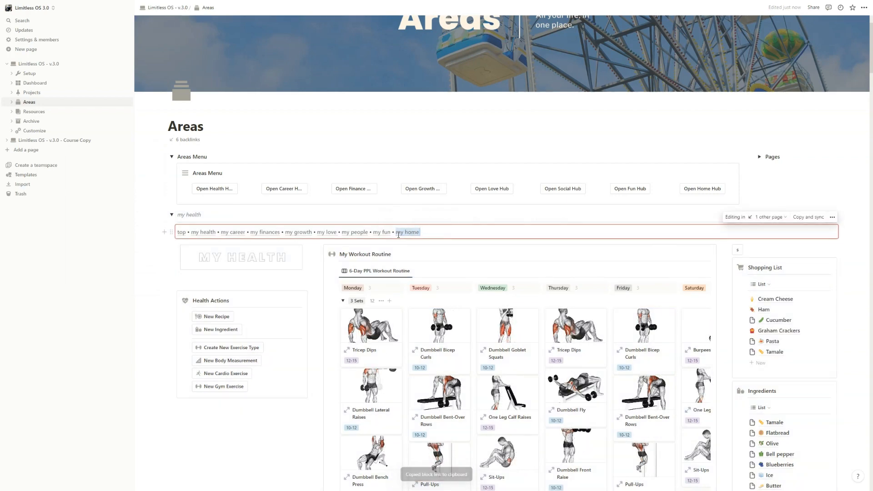
pyautogui.click(435, 218)
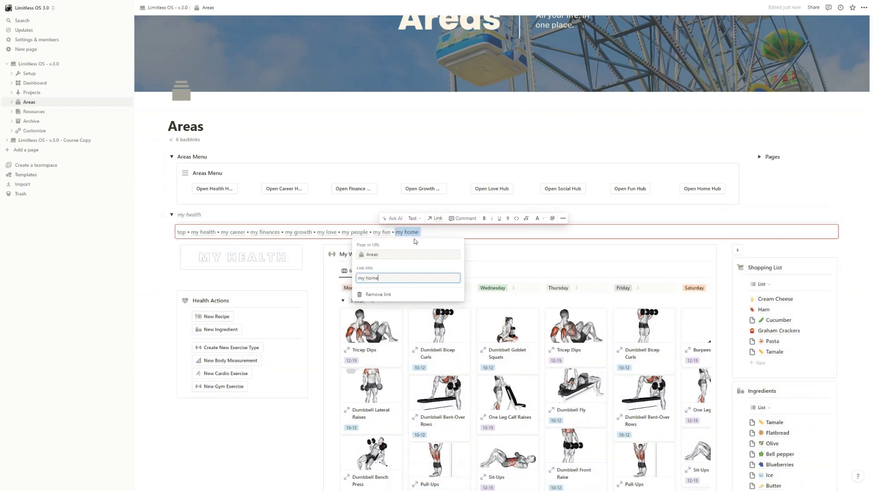
pyautogui.click(389, 254)
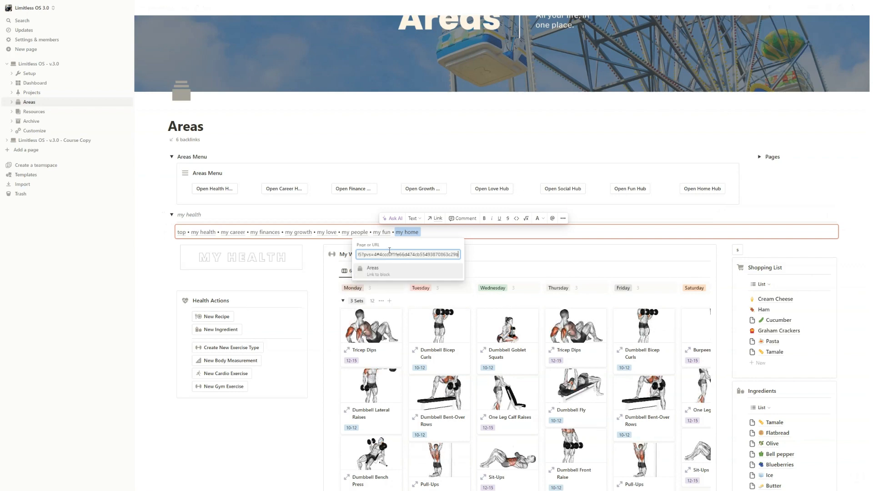
pyautogui.press('Return')
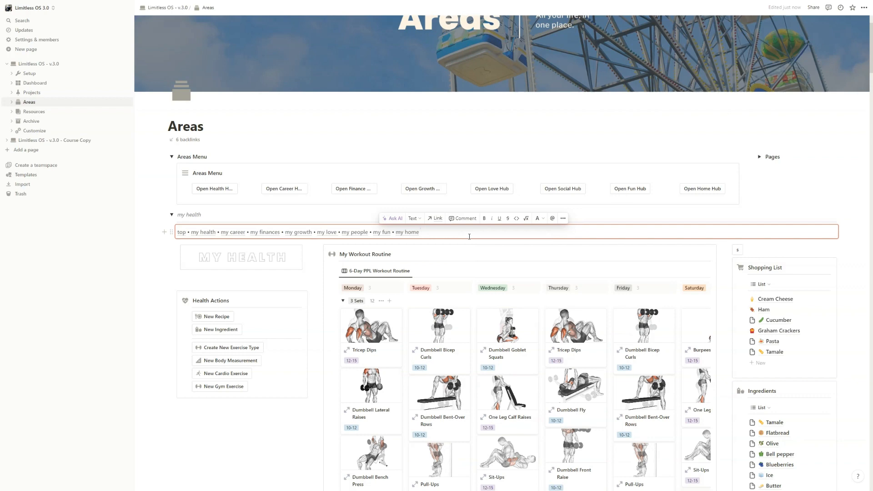
pyautogui.click(429, 232)
pyautogui.click(601, 239)
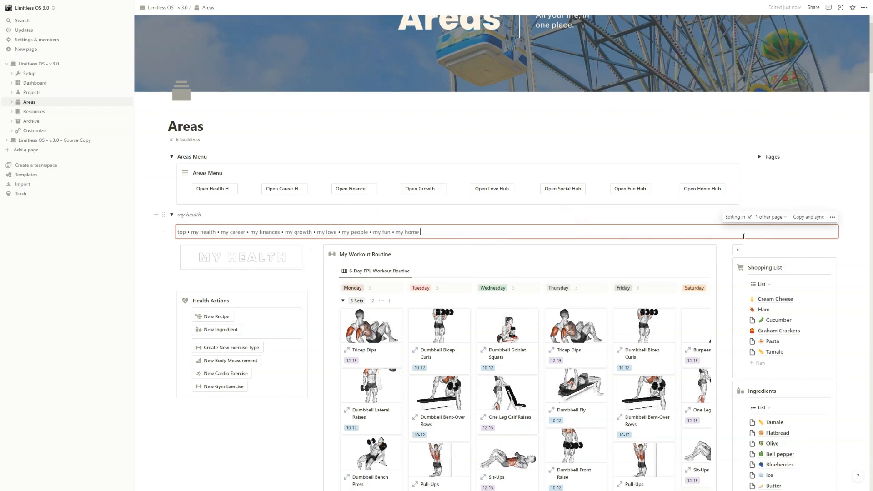
pyautogui.keyDown('shift'); pyautogui.click(341, 232); pyautogui.keyUp('shift')
pyautogui.scroll(-10, 392, 239)
pyautogui.scroll(-5, 392, 239)
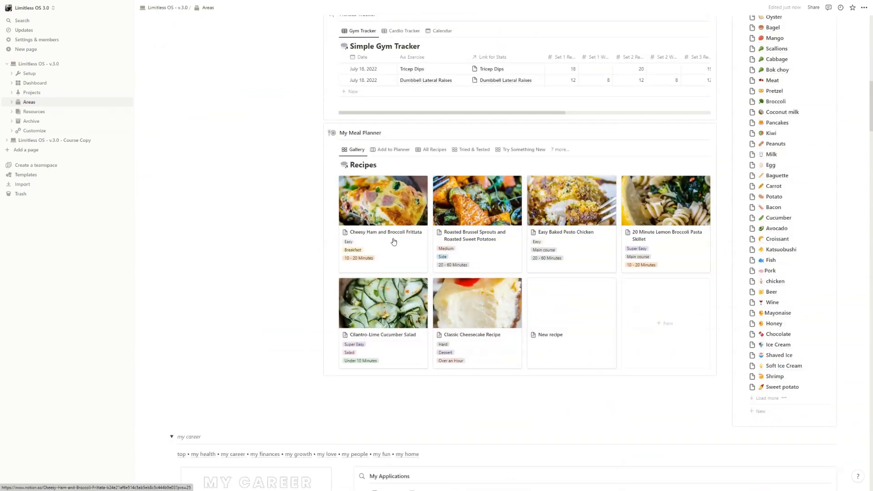
pyautogui.scroll(-5, 393, 241)
pyautogui.click(432, 222)
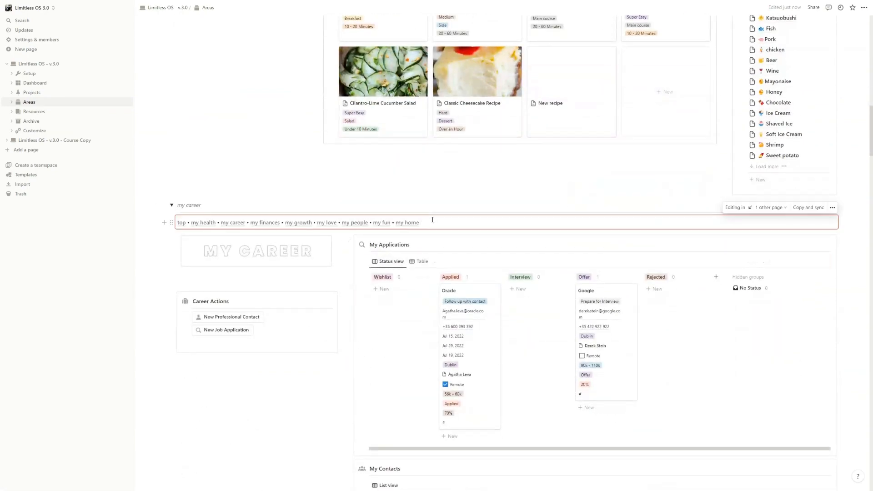
pyautogui.scroll(10, 449, 258)
pyautogui.scroll(8, 449, 258)
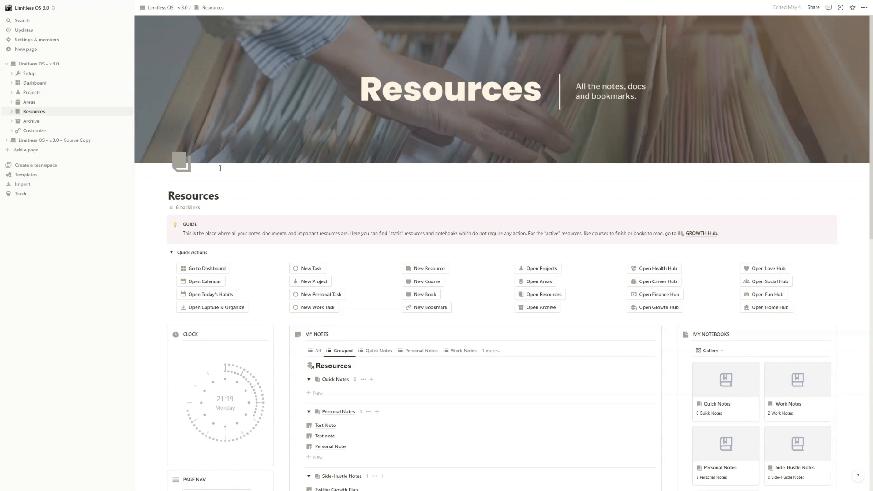
pyautogui.scroll(-5, 220, 169)
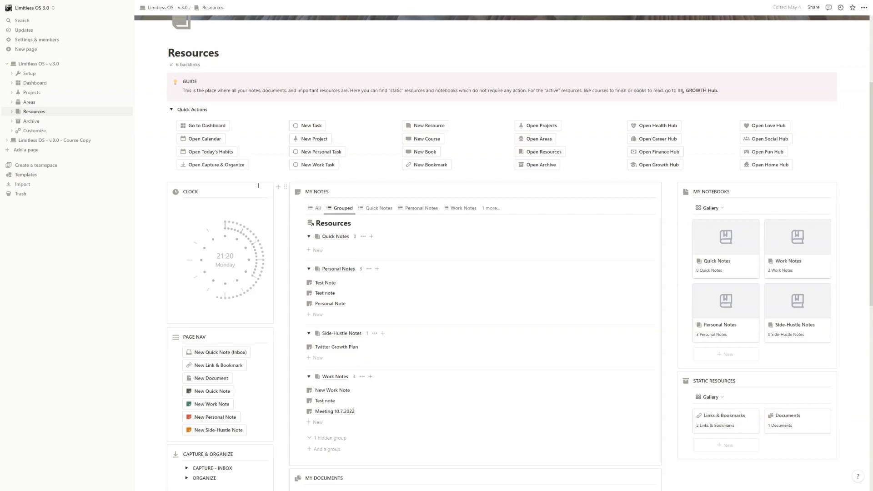
pyautogui.moveTo(393, 376)
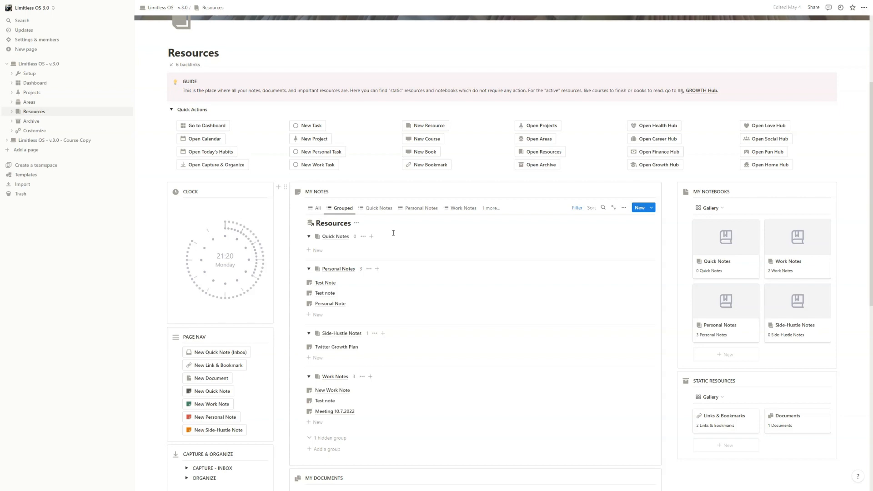
pyautogui.scroll(-1, 393, 233)
pyautogui.scroll(-1, 392, 232)
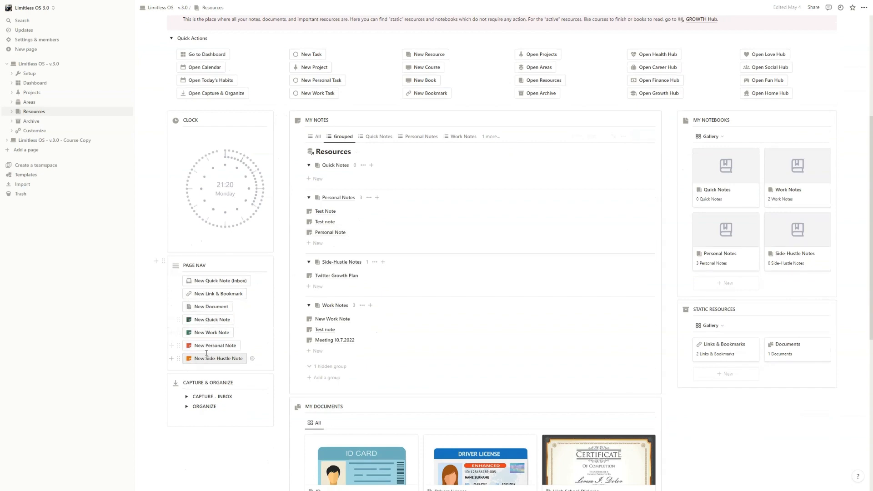
pyautogui.scroll(1, 206, 354)
pyautogui.scroll(-1, 206, 354)
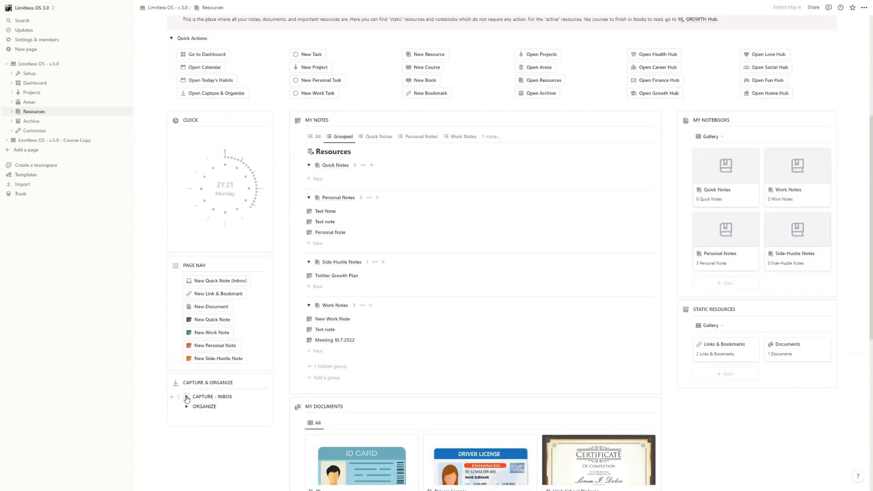
# Peek at CAPTURE - INBOX, then view the Quick Notes and Work Notes tabs of My Notes.
pyautogui.click(186, 398)
pyautogui.click(186, 398)
pyautogui.scroll(1, 186, 397)
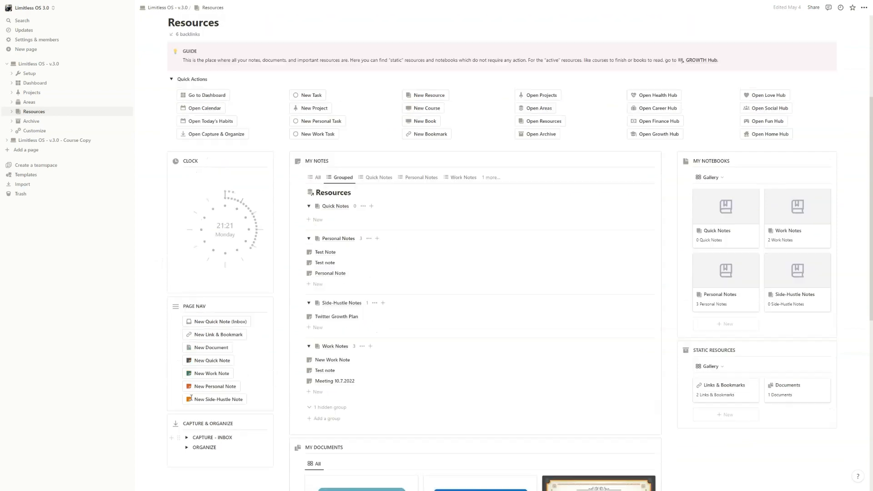
pyautogui.scroll(-3, 341, 273)
pyautogui.scroll(-3, 341, 273)
pyautogui.scroll(-1, 375, 307)
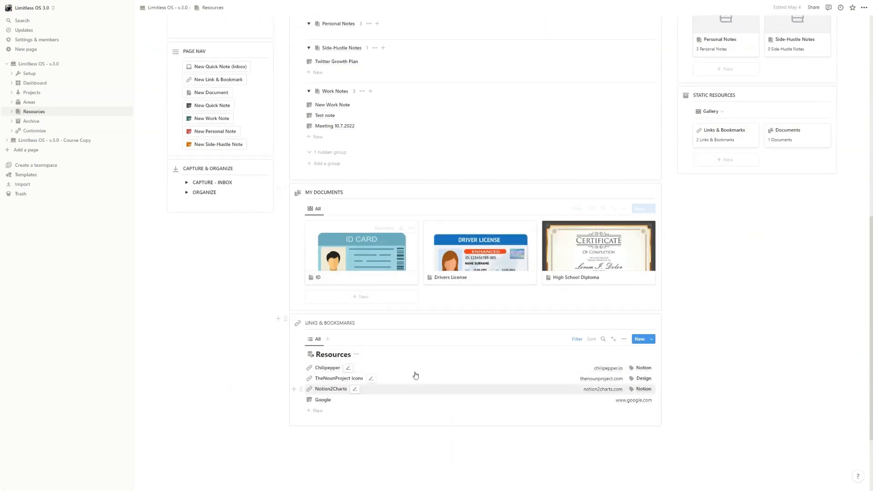
pyautogui.scroll(5, 415, 374)
pyautogui.scroll(3, 423, 308)
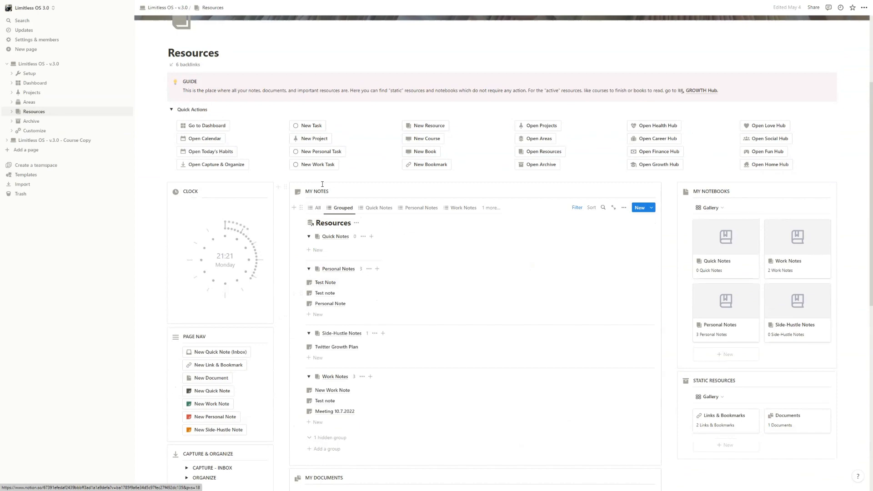
pyautogui.click(372, 209)
pyautogui.click(462, 208)
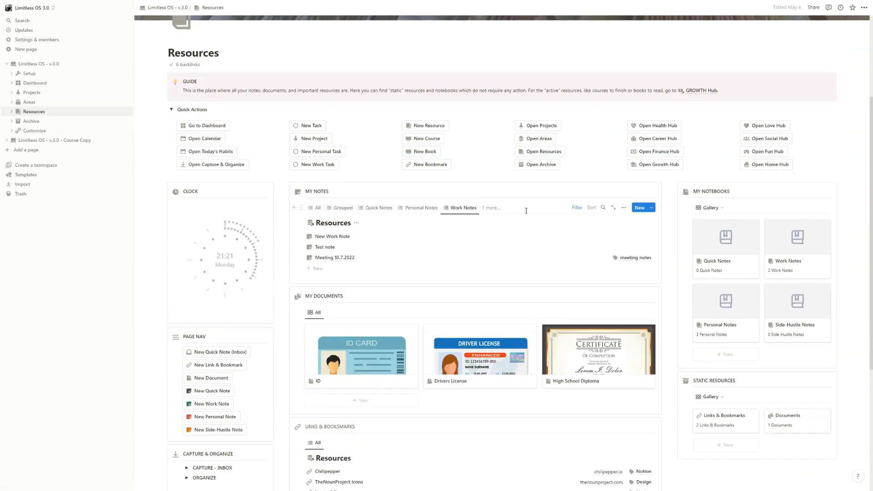
pyautogui.scroll(-1, 525, 211)
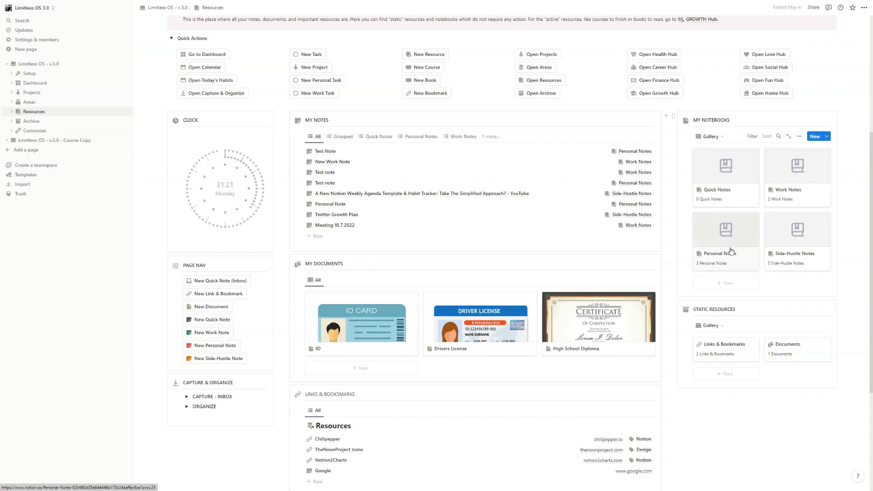
pyautogui.scroll(-2, 732, 252)
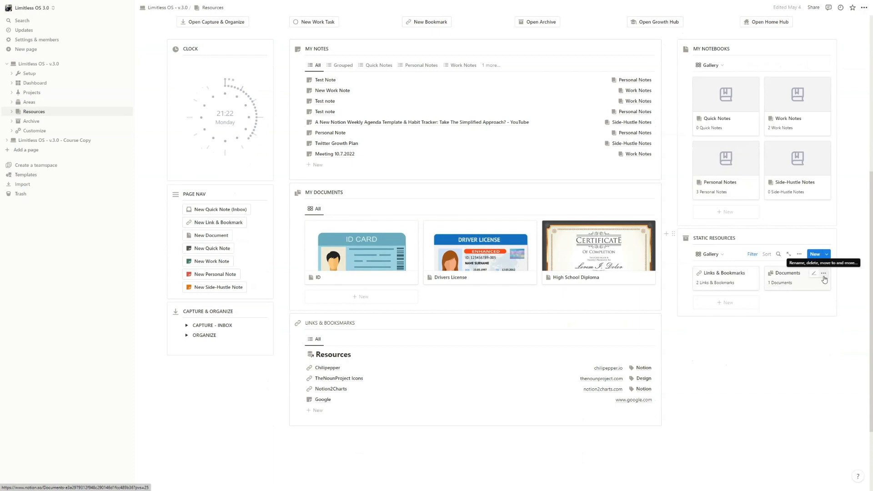
pyautogui.scroll(10, 824, 279)
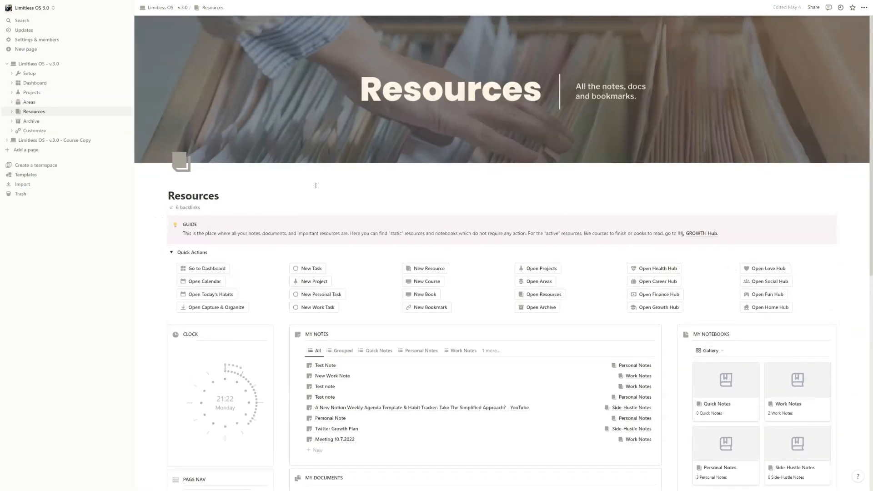
# On the Archive page, reveal and inspect the one filter rule on Archived Resources.
pyautogui.click(31, 121)
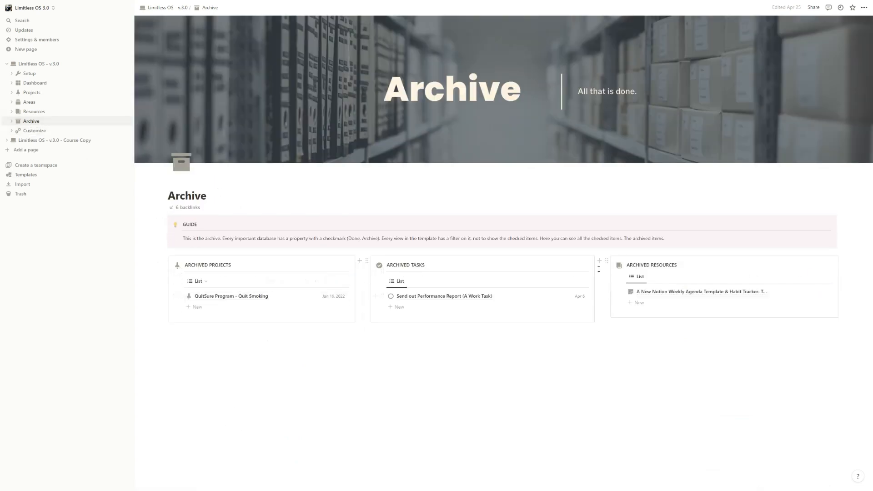
pyautogui.click(637, 277)
pyautogui.click(643, 292)
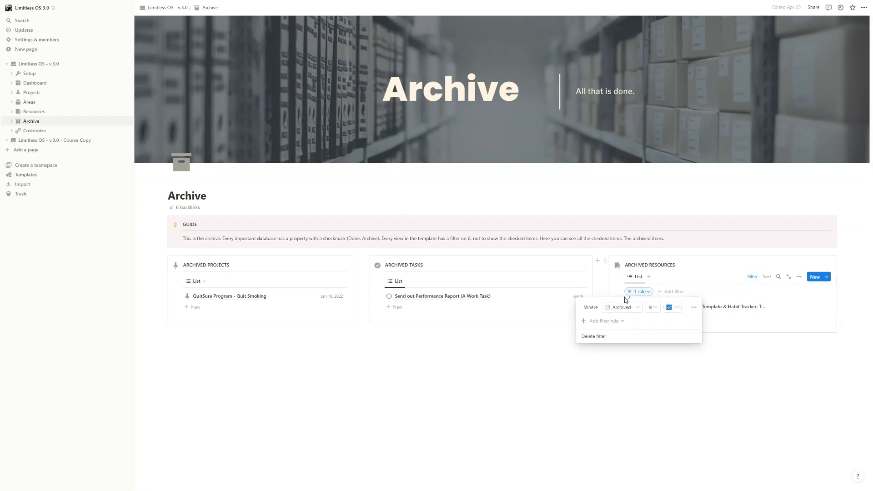
pyautogui.click(672, 292)
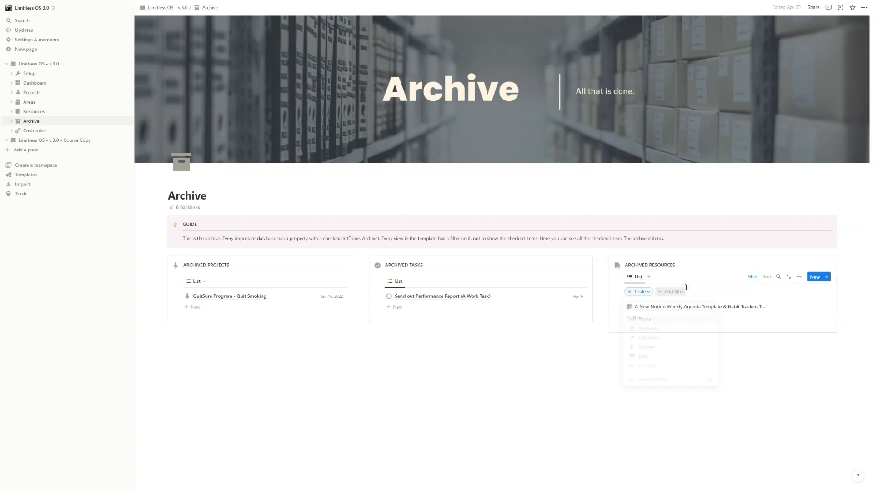
pyautogui.click(703, 284)
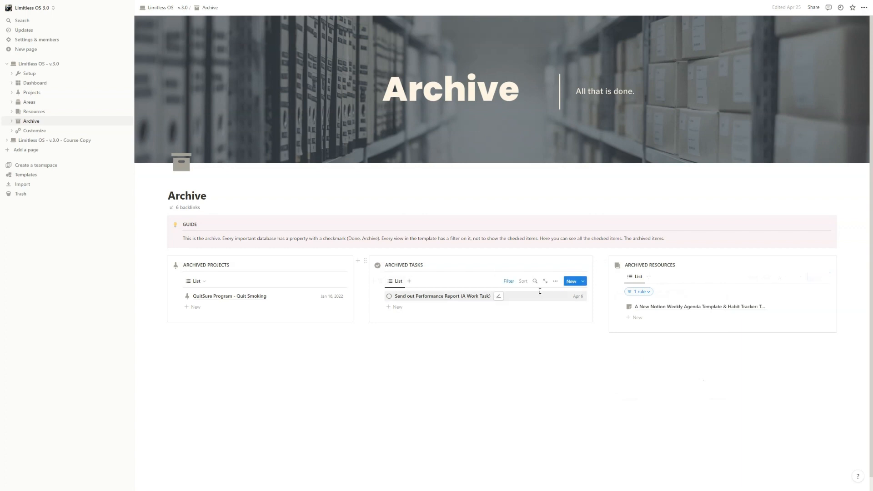
# Reveal the Archived Tasks filter limiting items to Status: Complete.
pyautogui.click(509, 281)
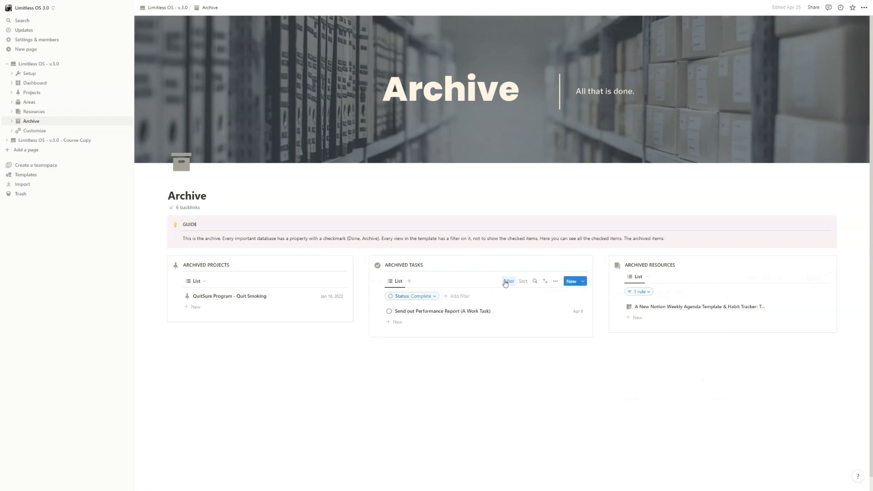
pyautogui.click(409, 298)
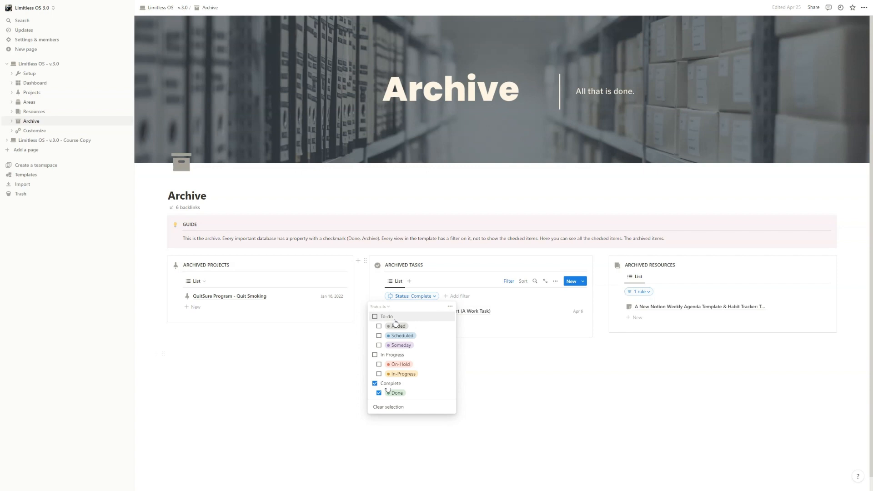
pyautogui.click(464, 274)
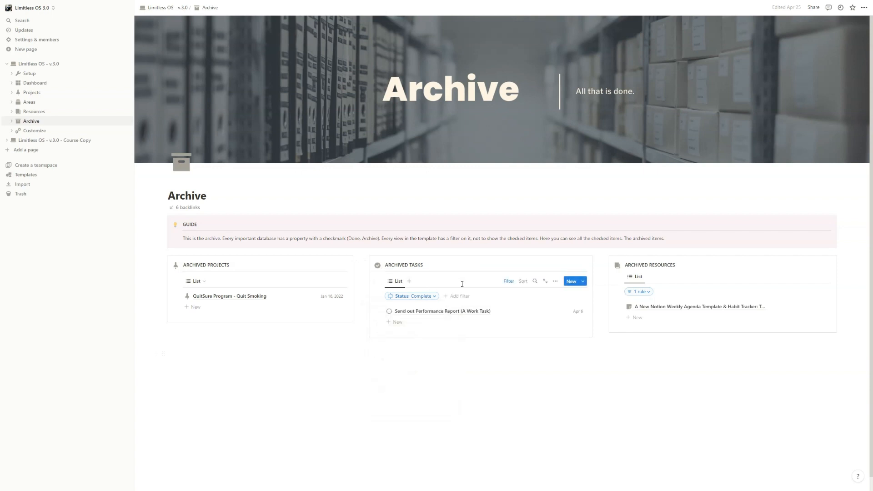
# Reveal the Archived Projects filter keeping only items with Done/Archive checked.
pyautogui.moveTo(260, 294)
pyautogui.click(268, 281)
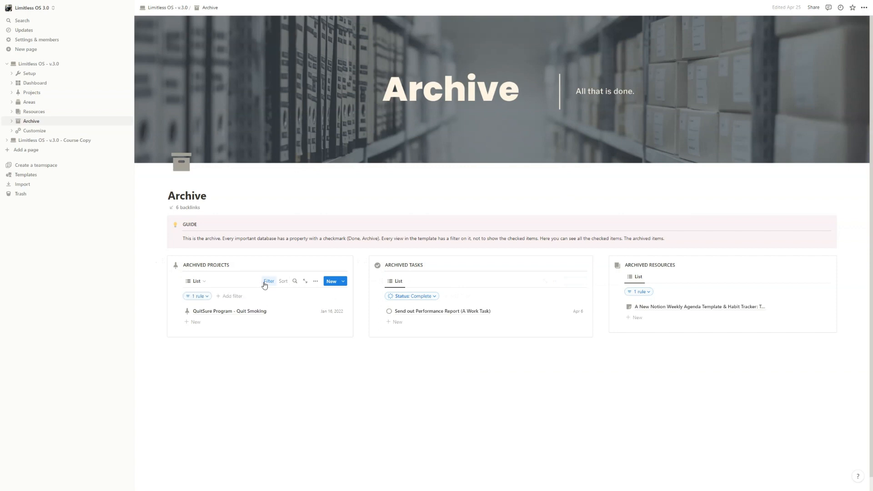
pyautogui.click(205, 296)
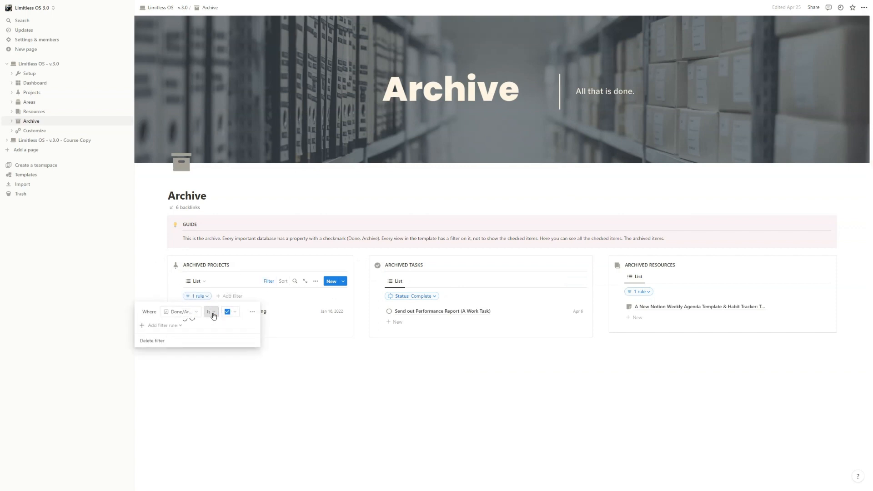
pyautogui.click(236, 297)
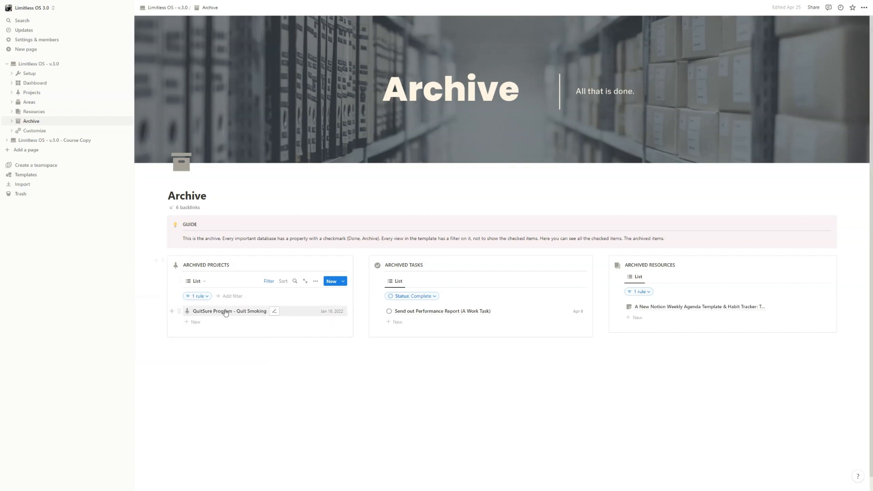